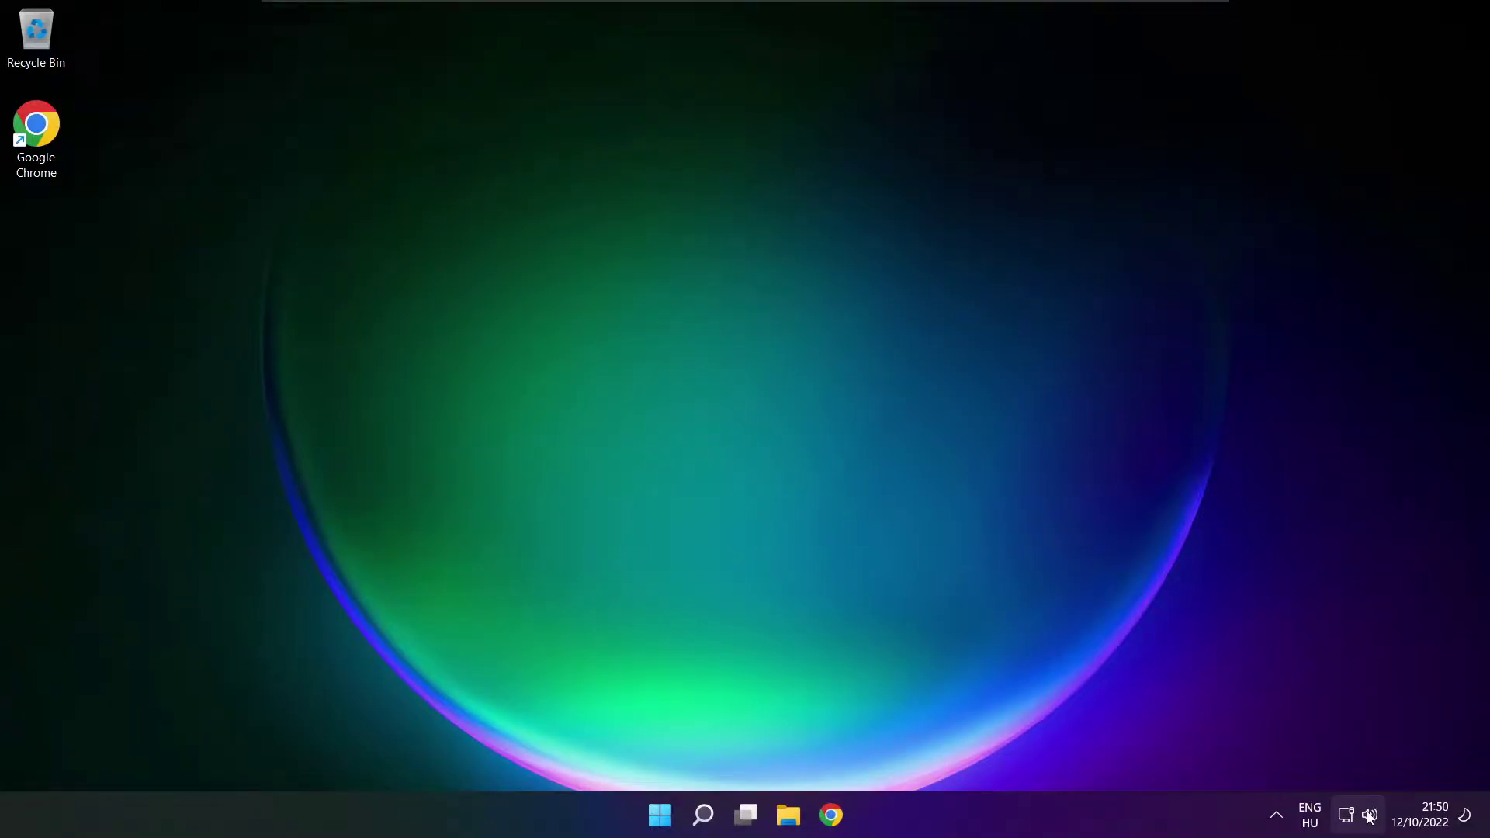
# - Pick Speakers (High Definition Audio Device) instead of CABLE Input in the Quick Settings output list
pyautogui.click(1369, 816)
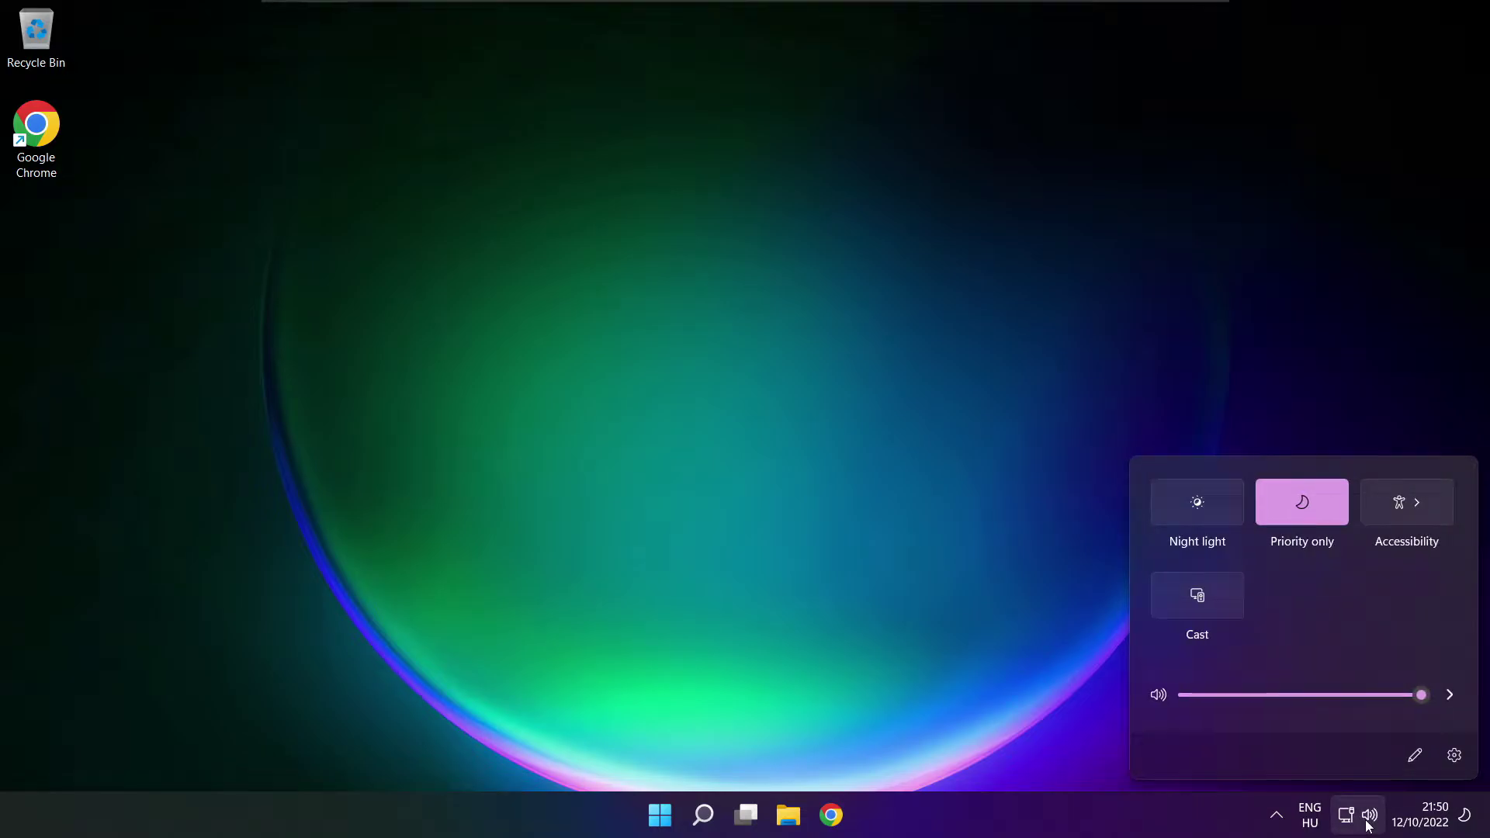
pyautogui.click(1451, 698)
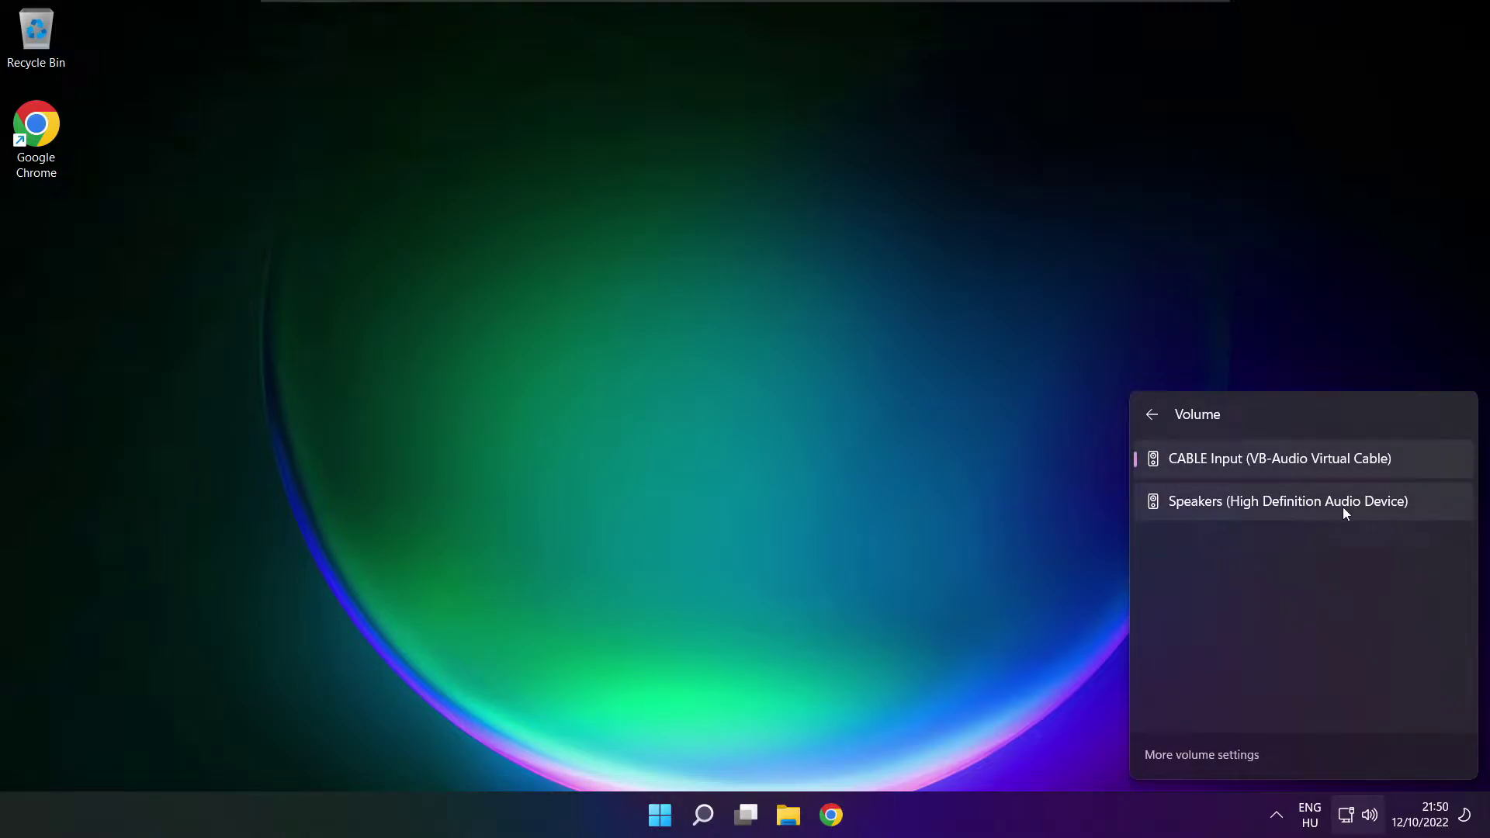
pyautogui.click(1424, 512)
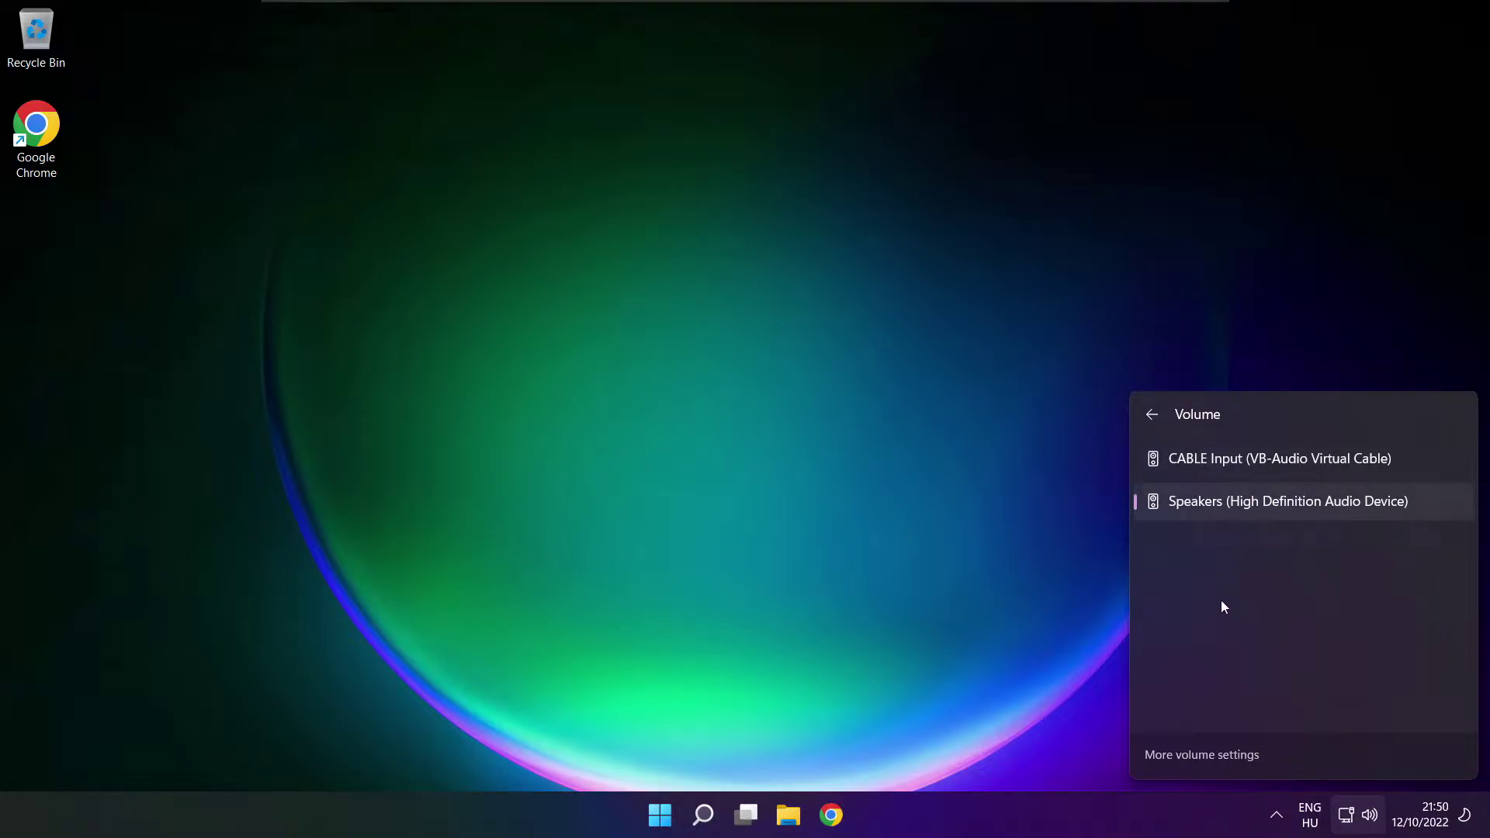
pyautogui.click(788, 452)
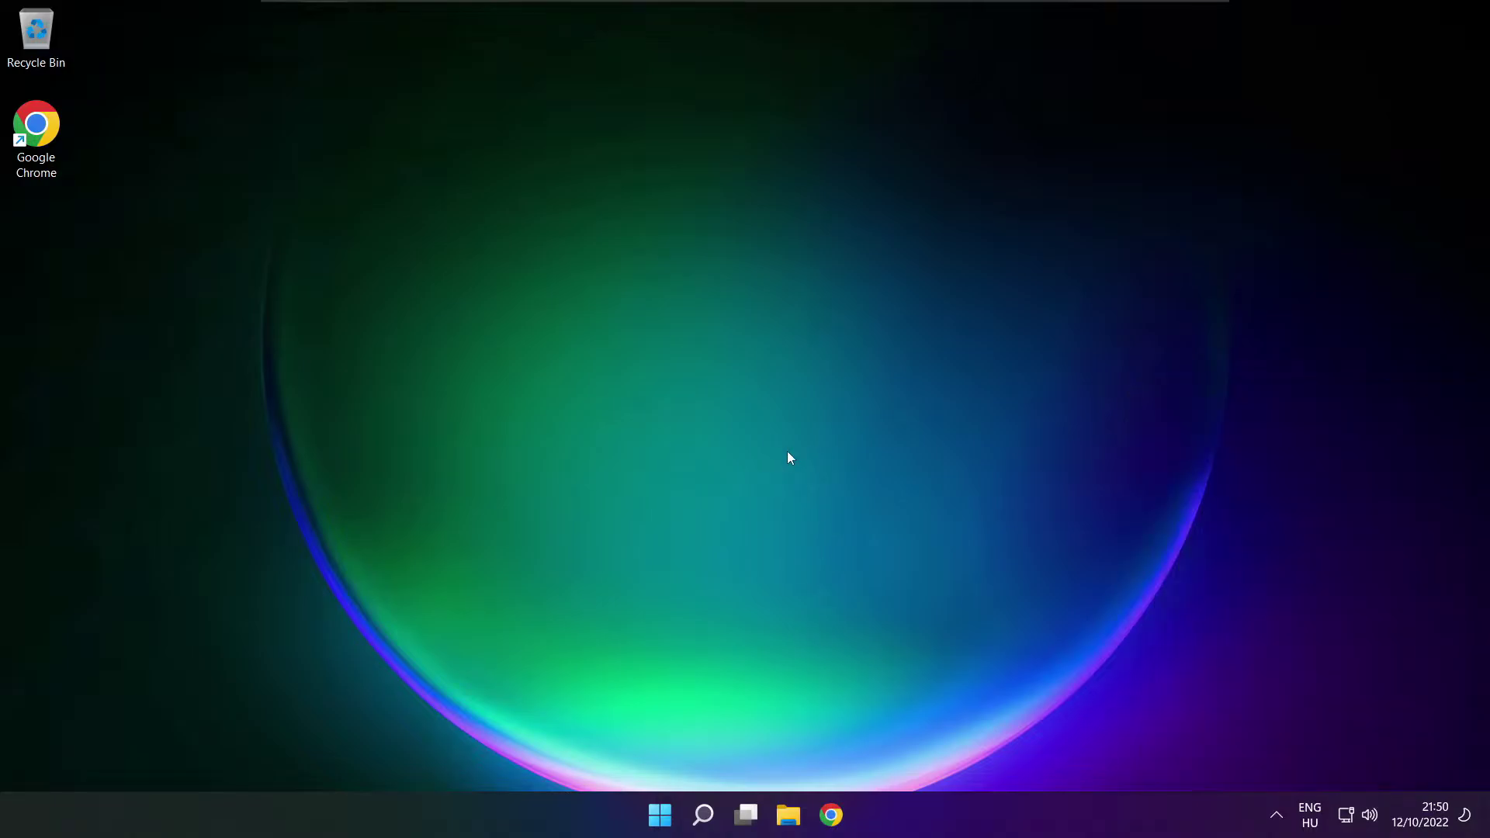
pyautogui.click(660, 815)
pyautogui.click(985, 749)
# - Open the Sound settings page through More volume settings, leaving Speakers volume at 100
pyautogui.click(1371, 817)
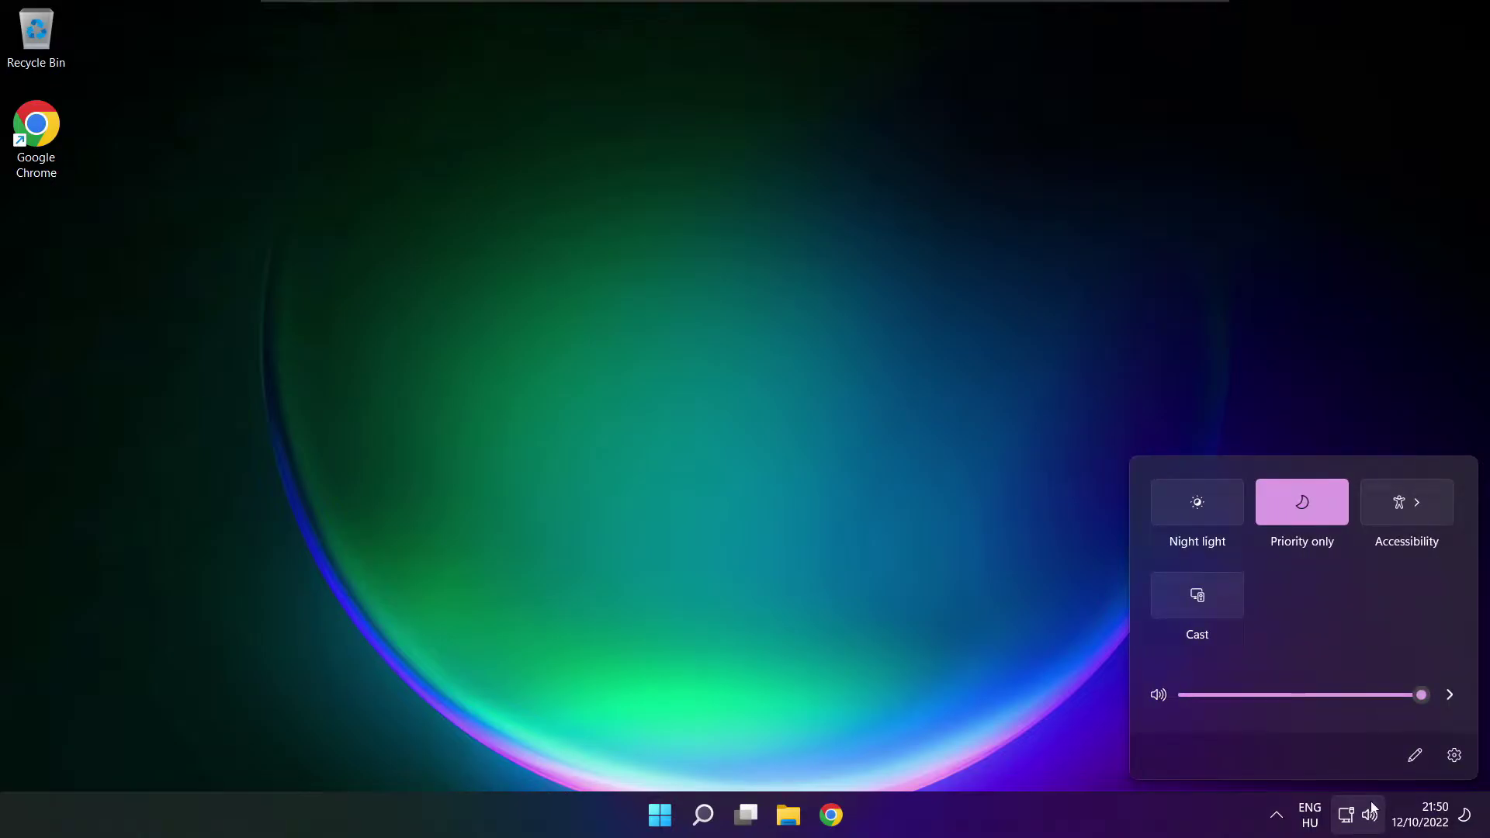
pyautogui.click(1453, 697)
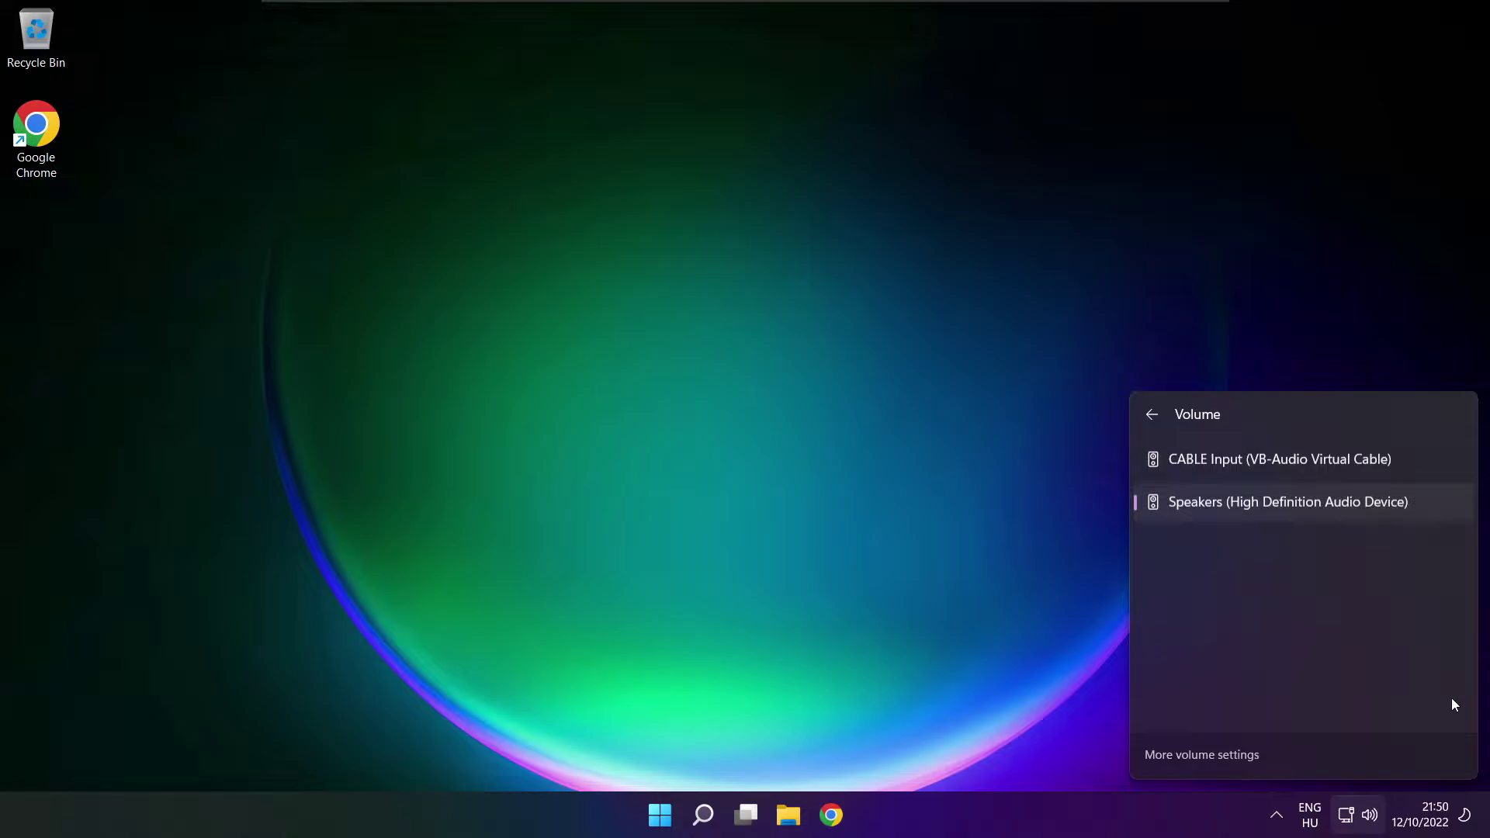
pyautogui.click(1207, 756)
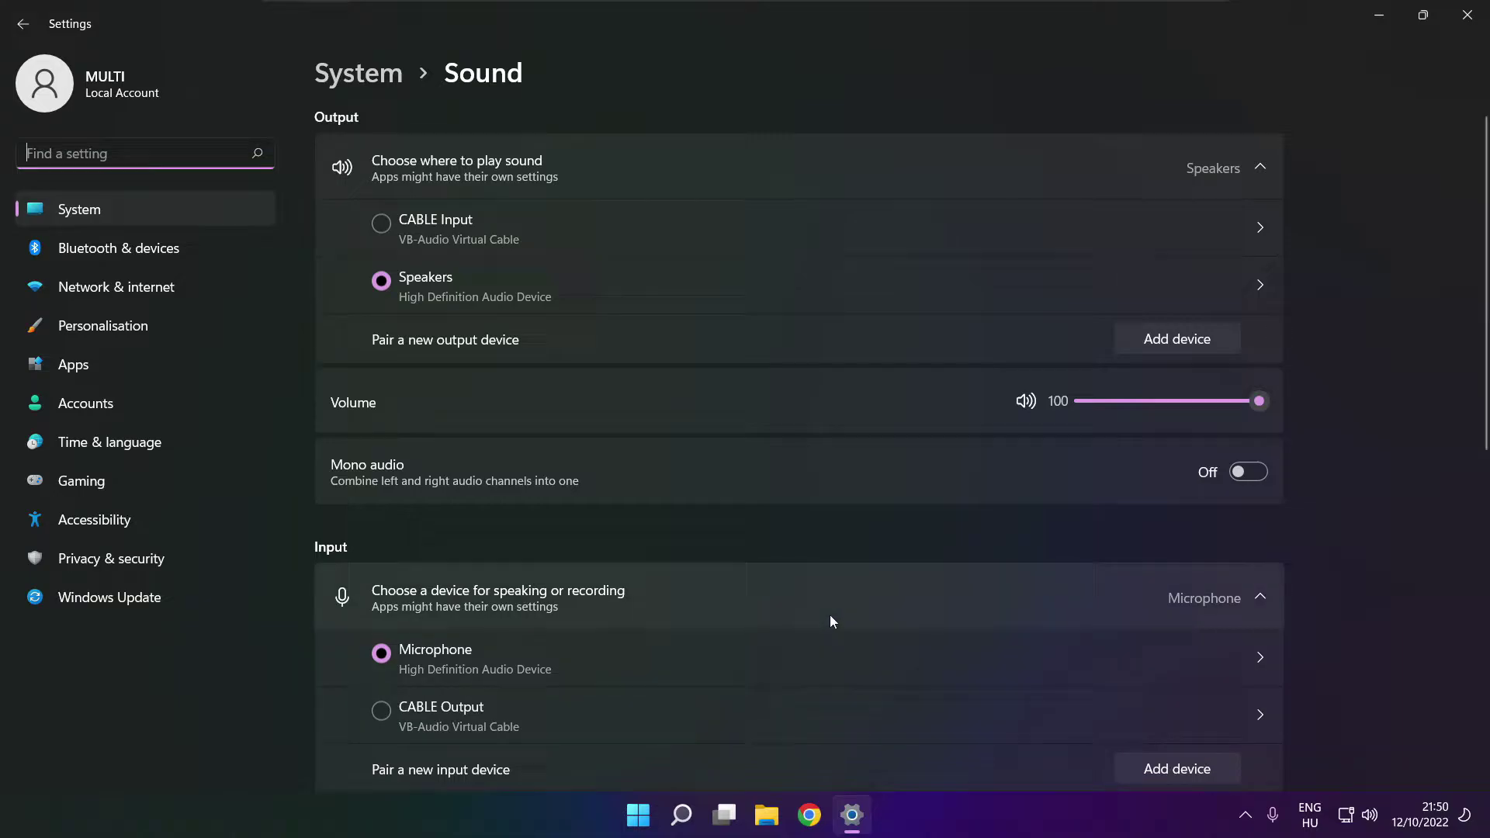
pyautogui.click(423, 284)
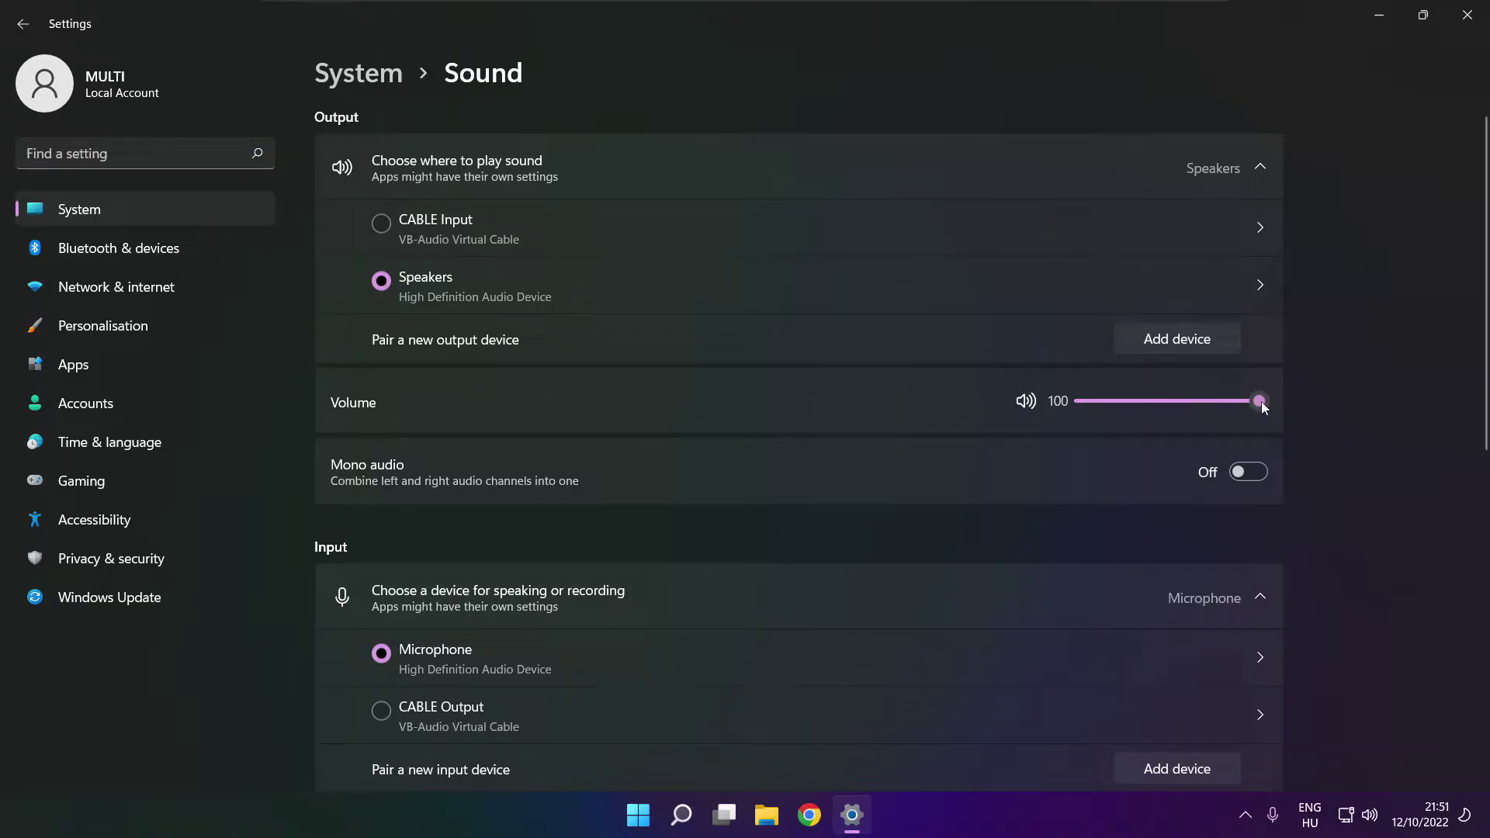
pyautogui.moveTo(1259, 401)
pyautogui.mouseDown()
pyautogui.moveTo(1148, 400)
pyautogui.moveTo(1277, 406)
pyautogui.mouseUp()
pyautogui.moveTo(1487, 393); pyautogui.dragTo(1479, 651)
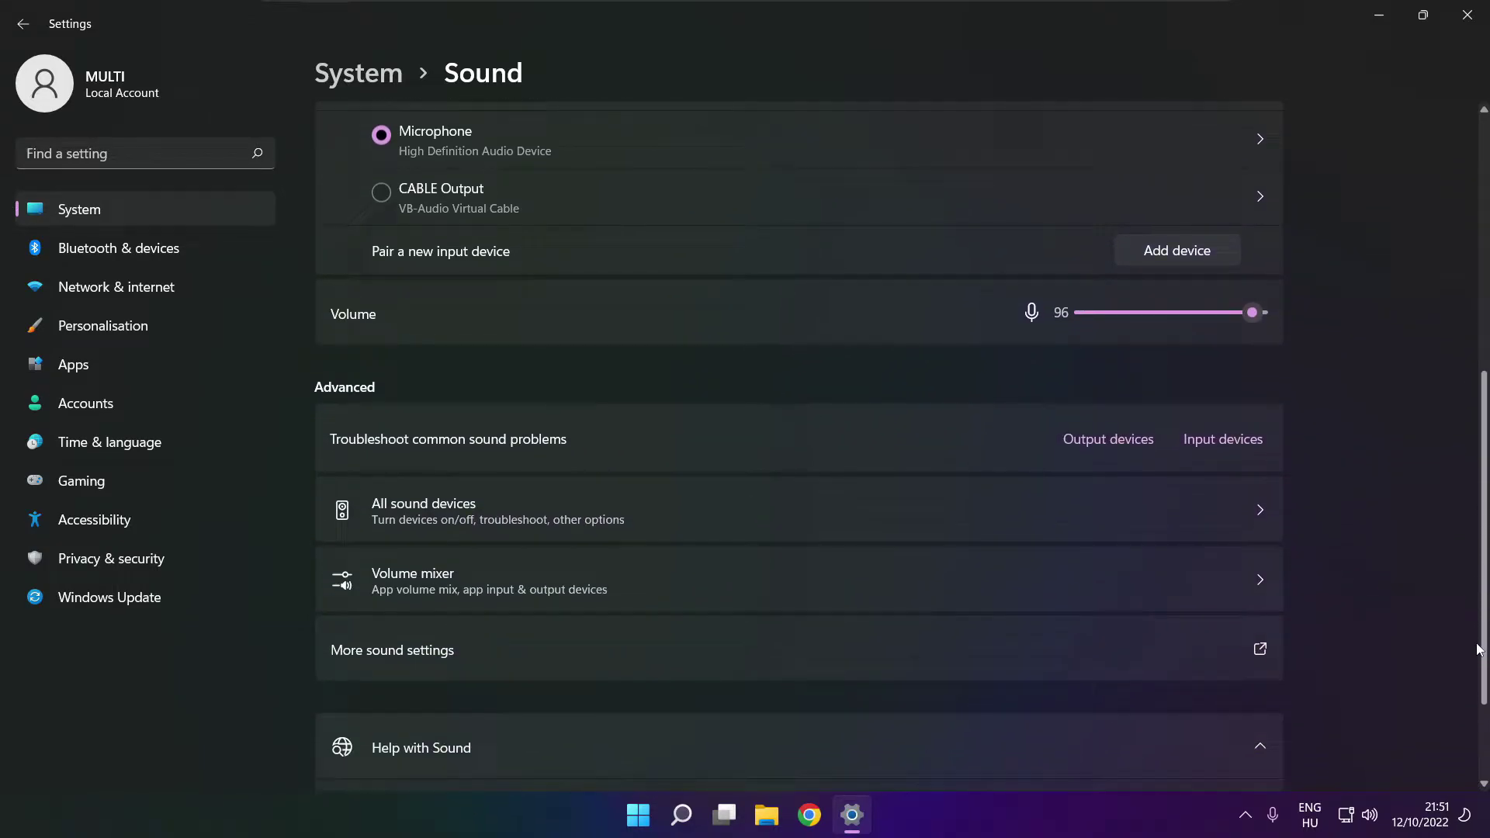
# - Disable the CABLE Input playback device in the classic Sound panel so Speakers is default
pyautogui.click(614, 658)
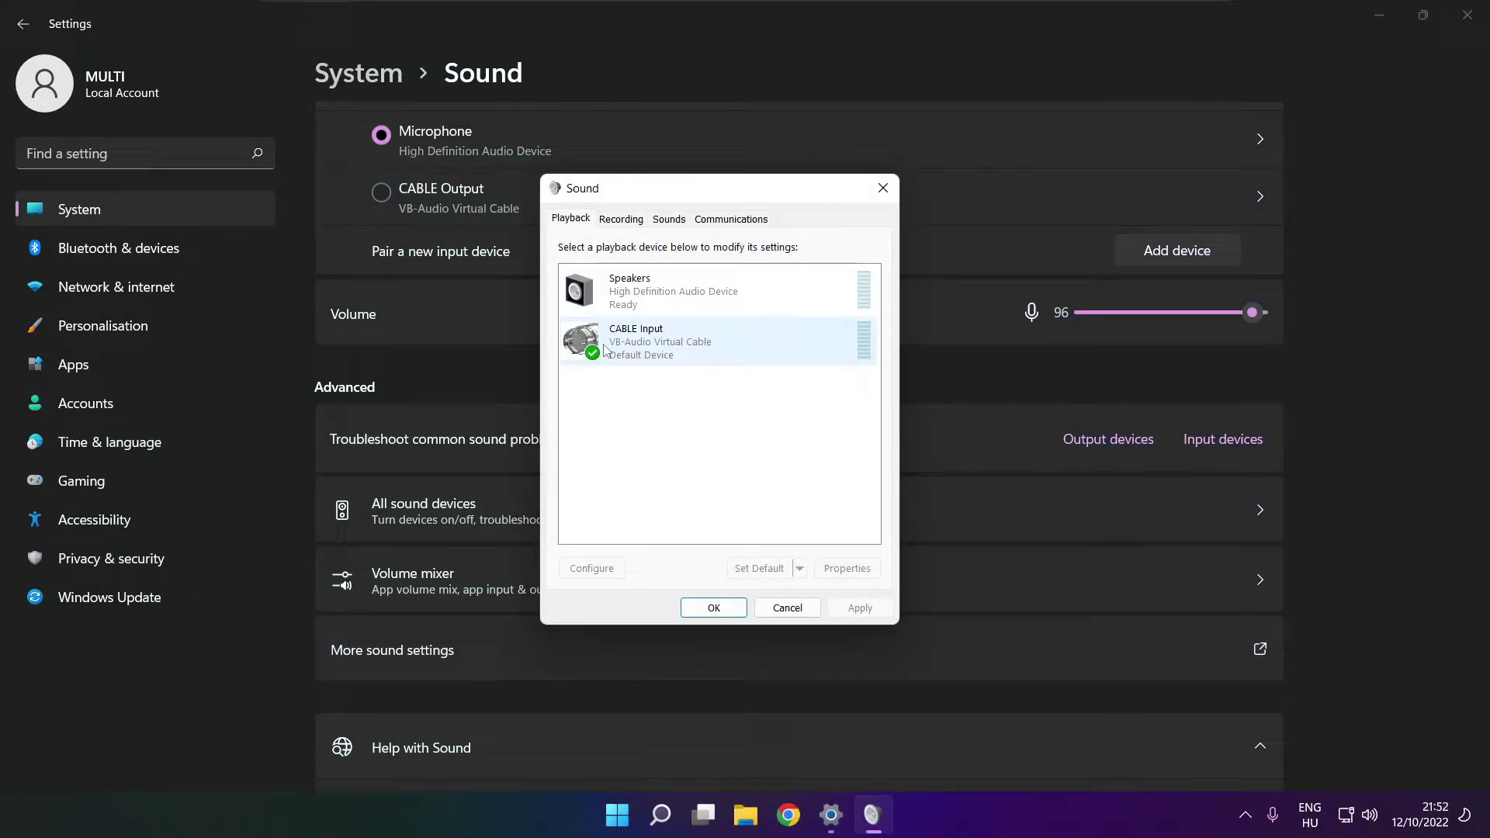
pyautogui.click(684, 356)
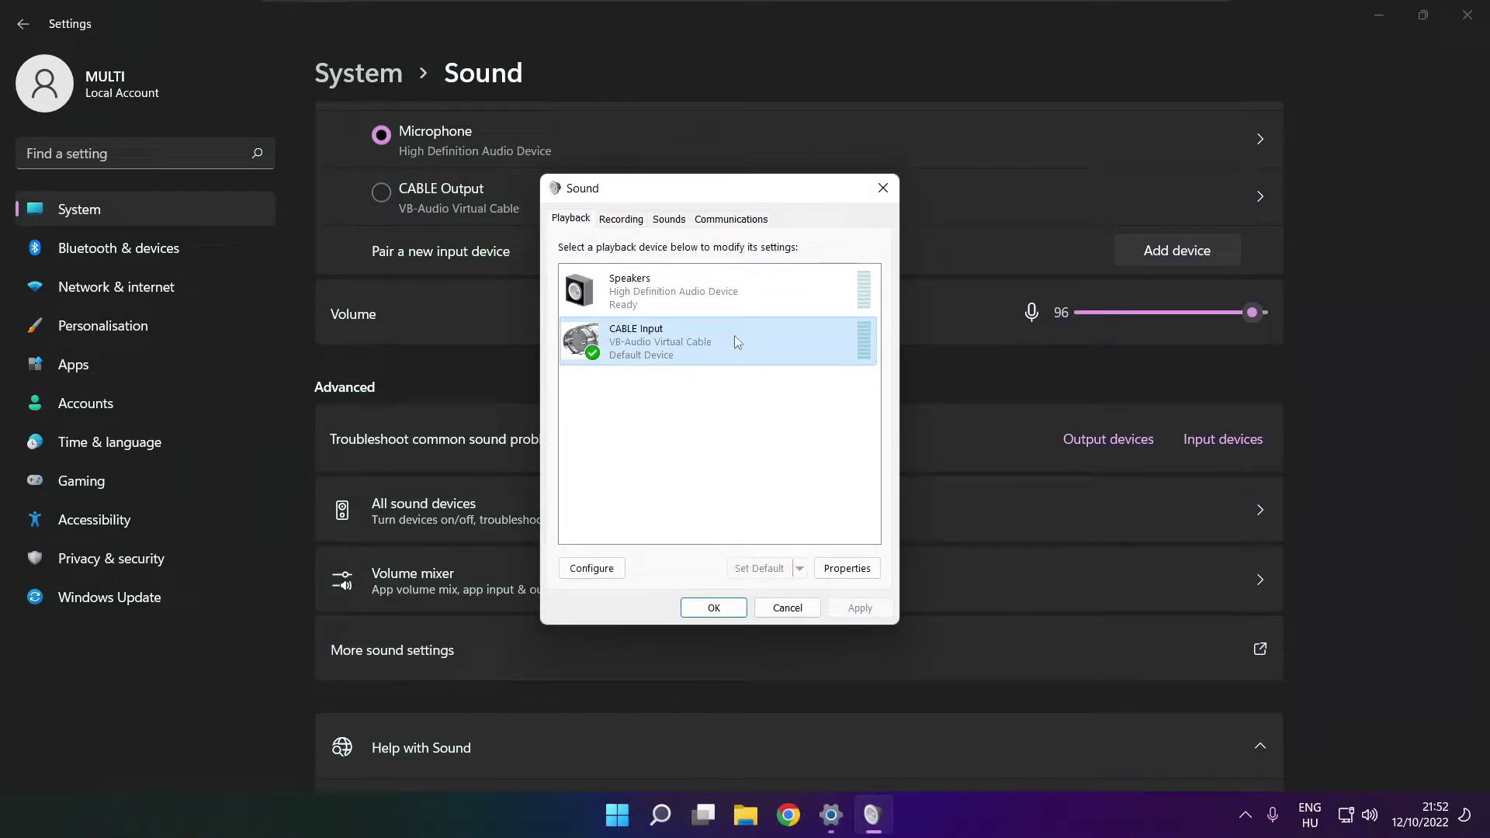
pyautogui.rightClick(788, 340)
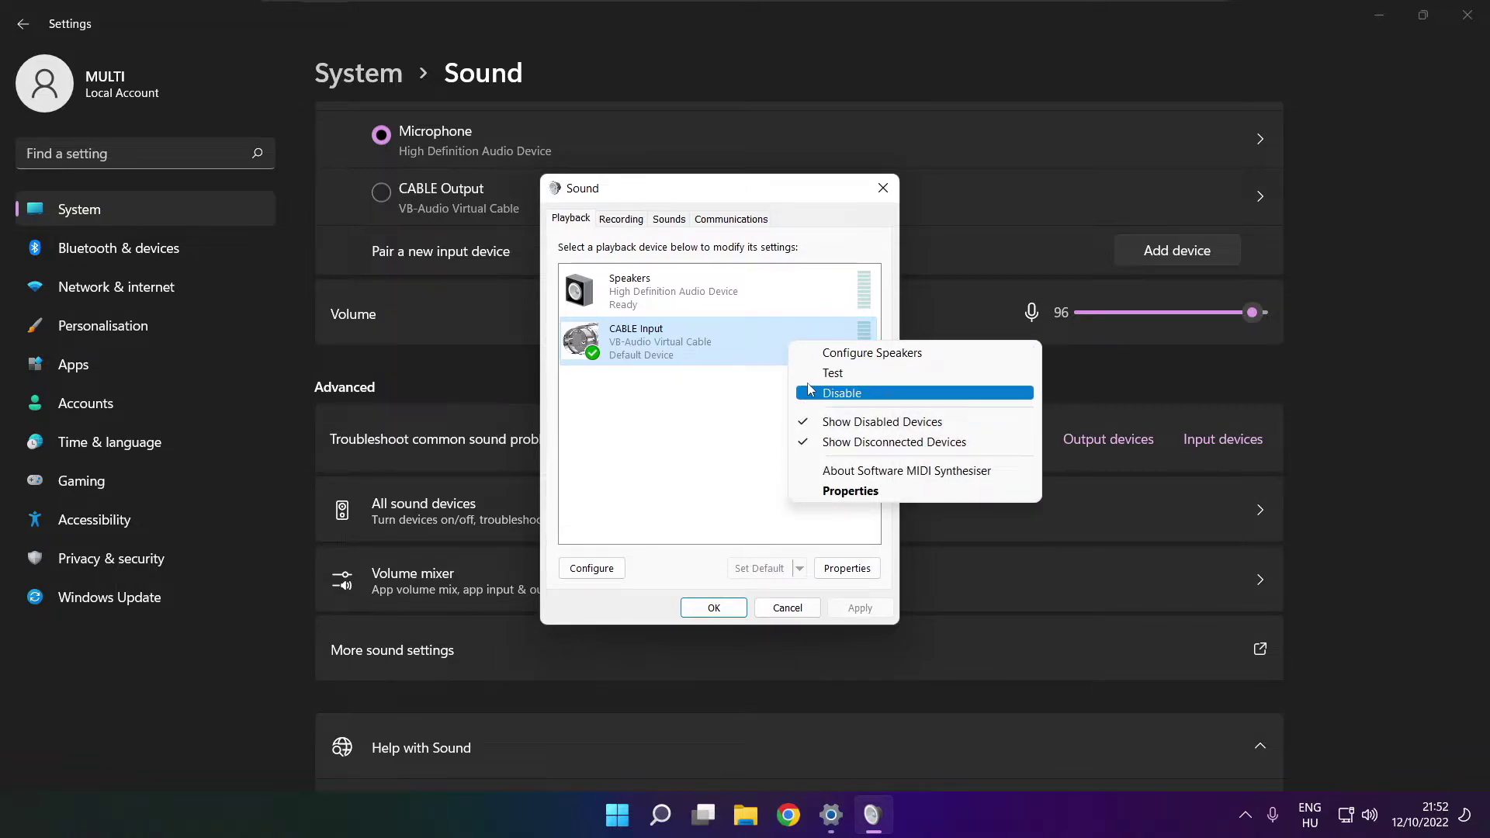
pyautogui.click(864, 394)
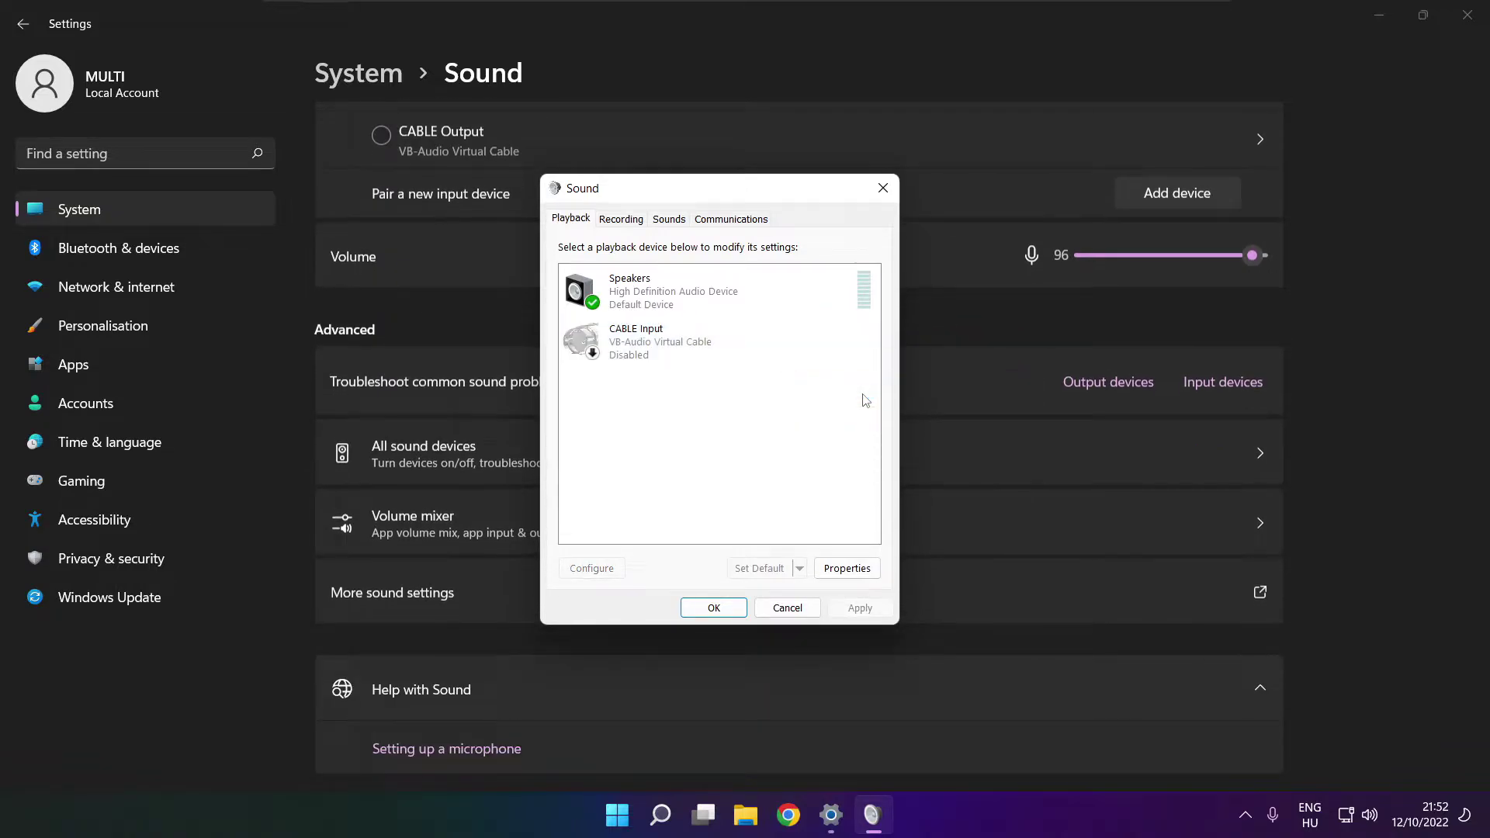
pyautogui.click(736, 291)
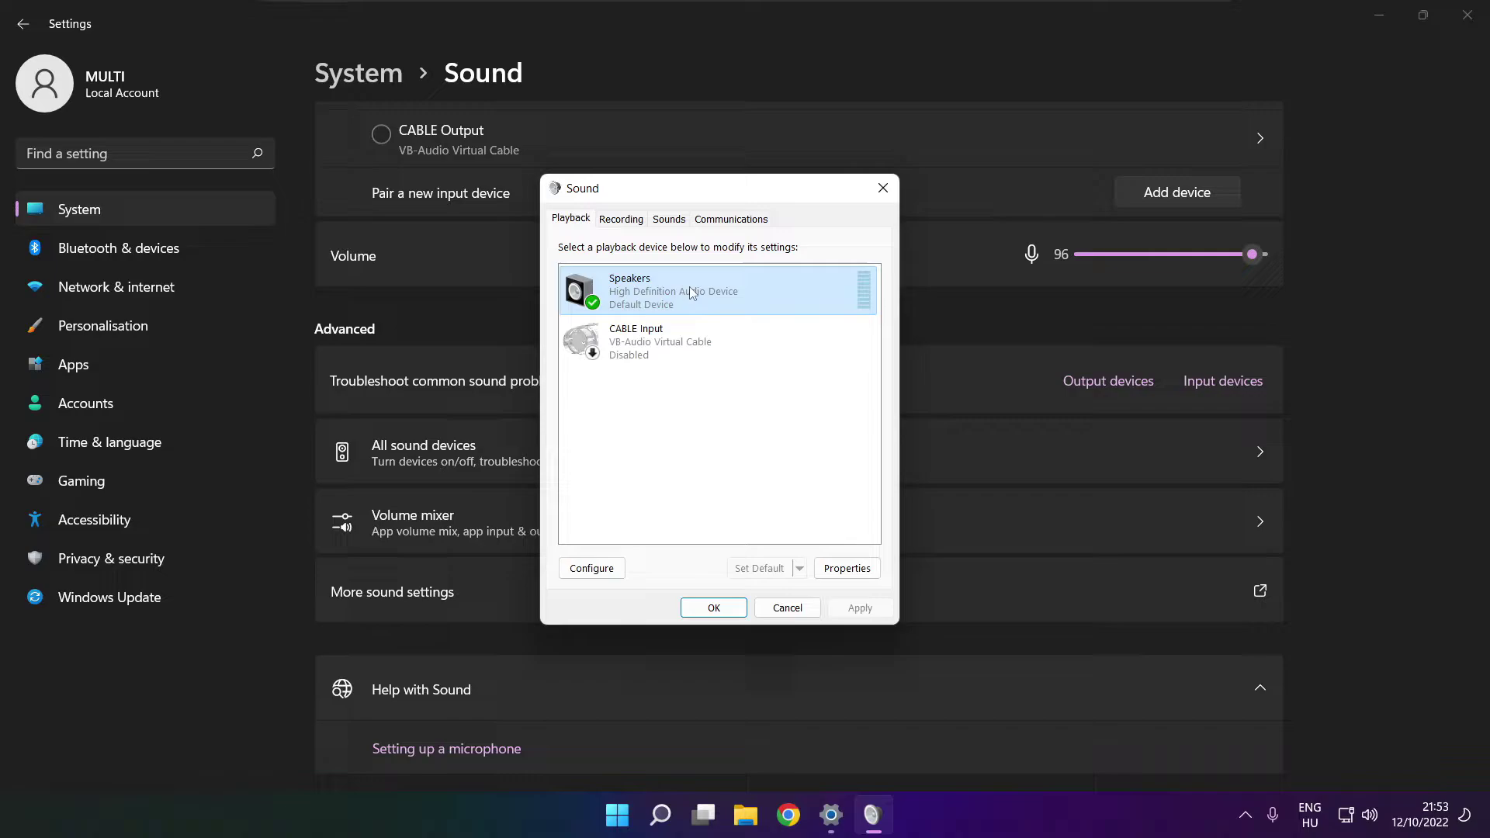
pyautogui.rightClick(722, 296)
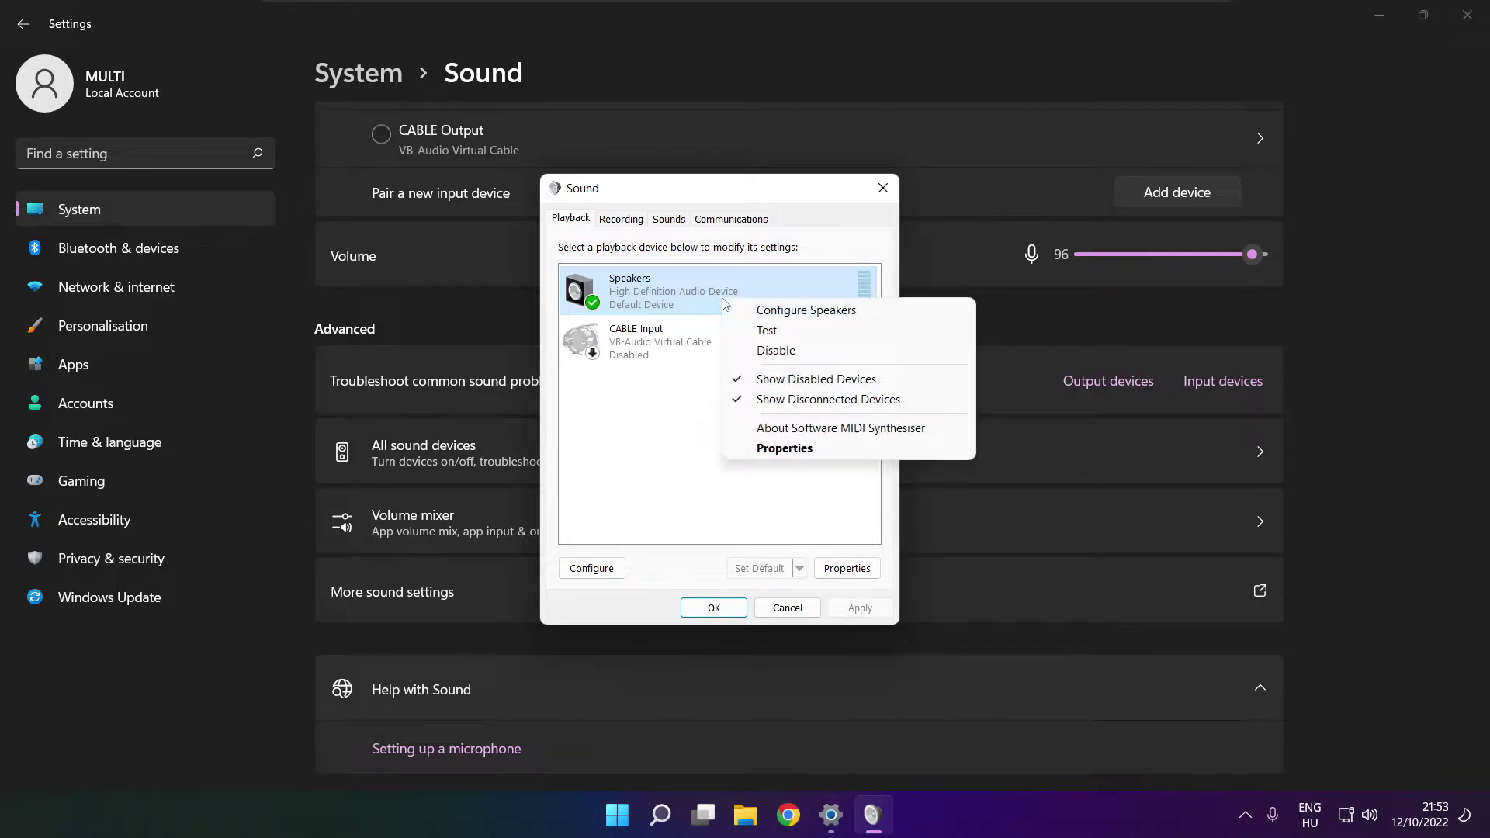
# - Configure Speakers as 7.1 Surround with all optional speakers kept
pyautogui.click(822, 311)
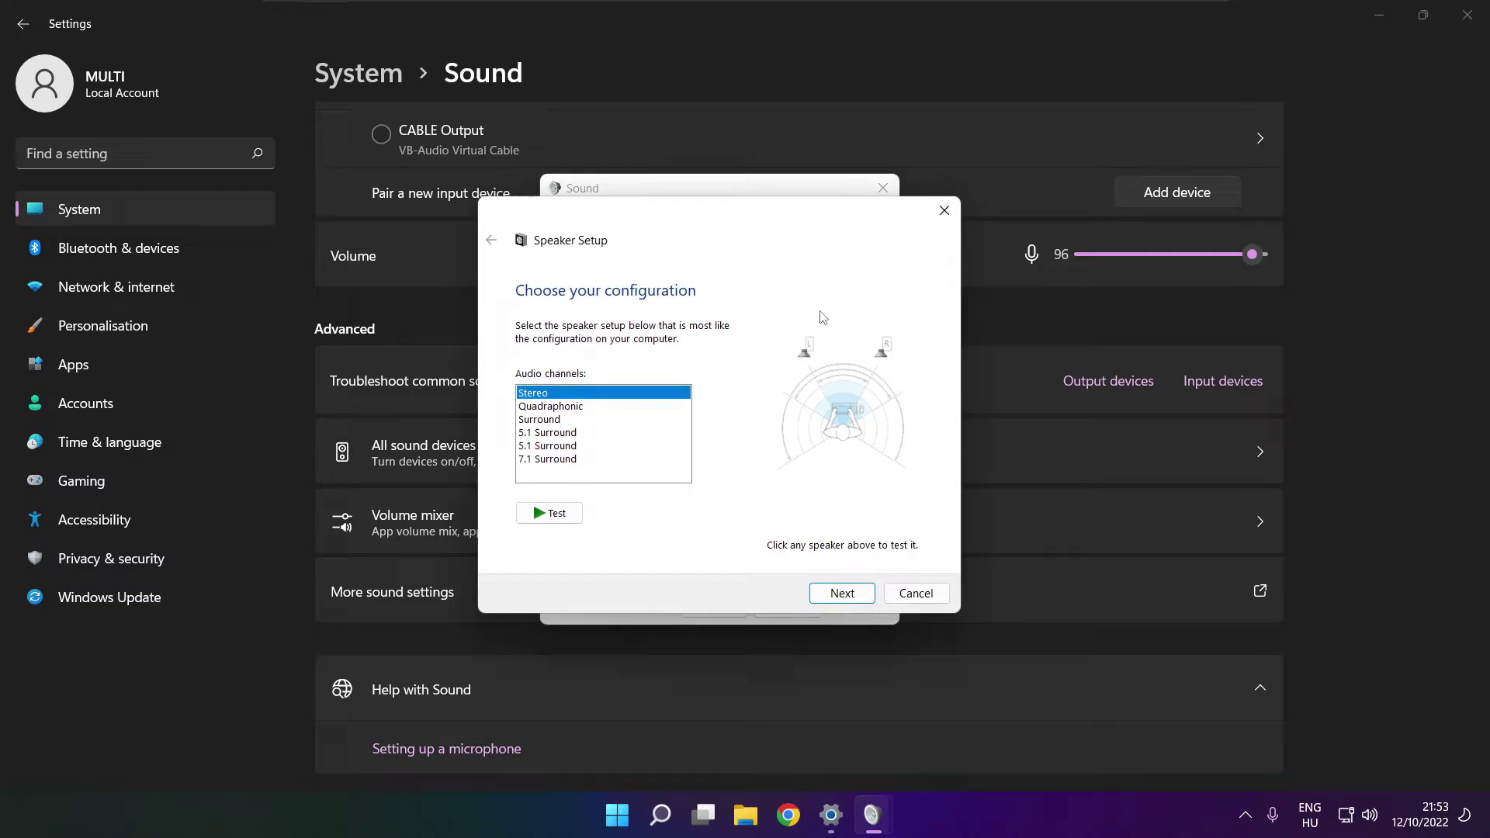
pyautogui.click(555, 459)
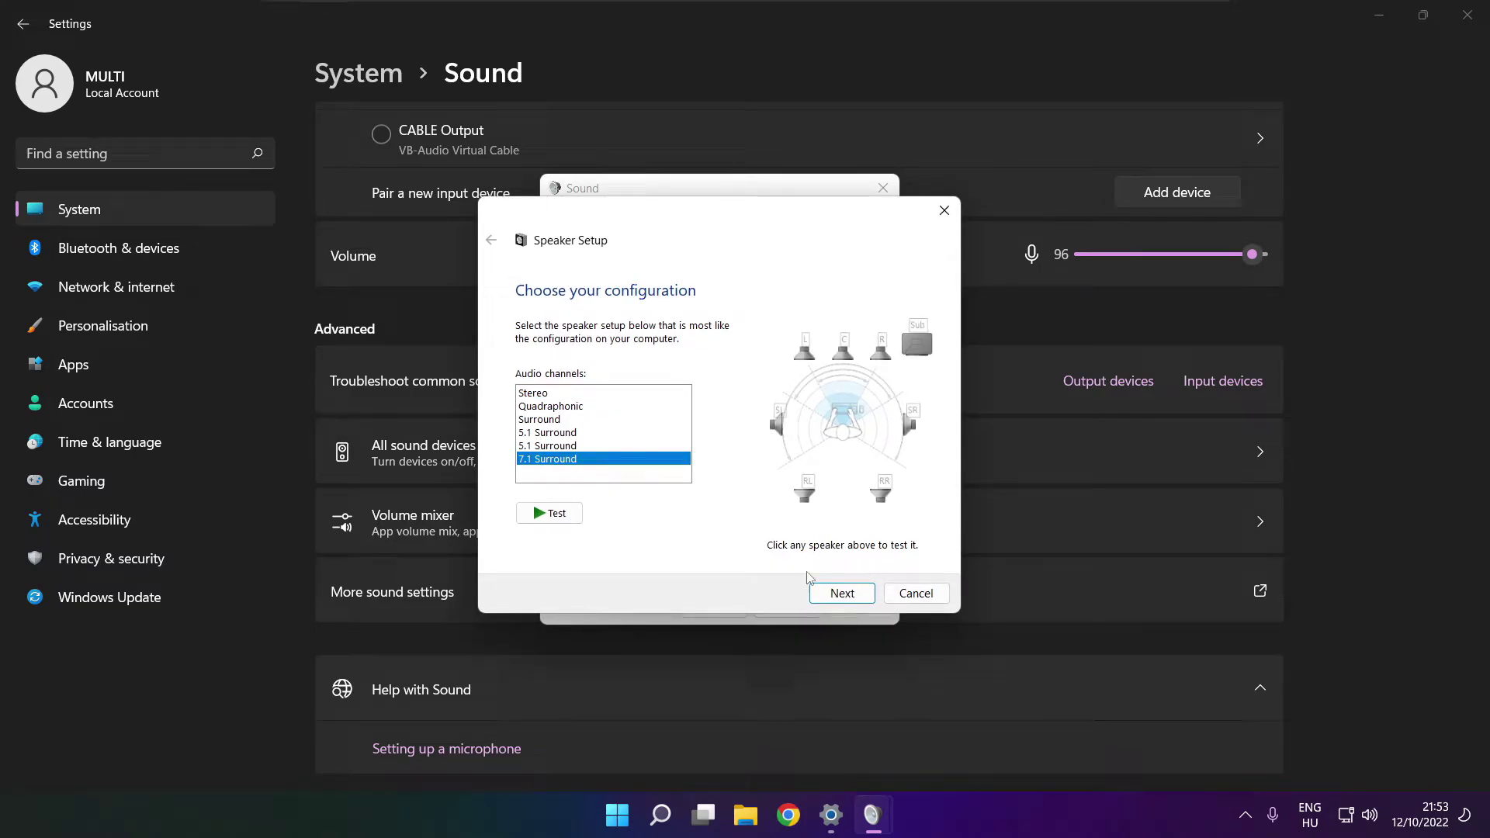
pyautogui.click(842, 594)
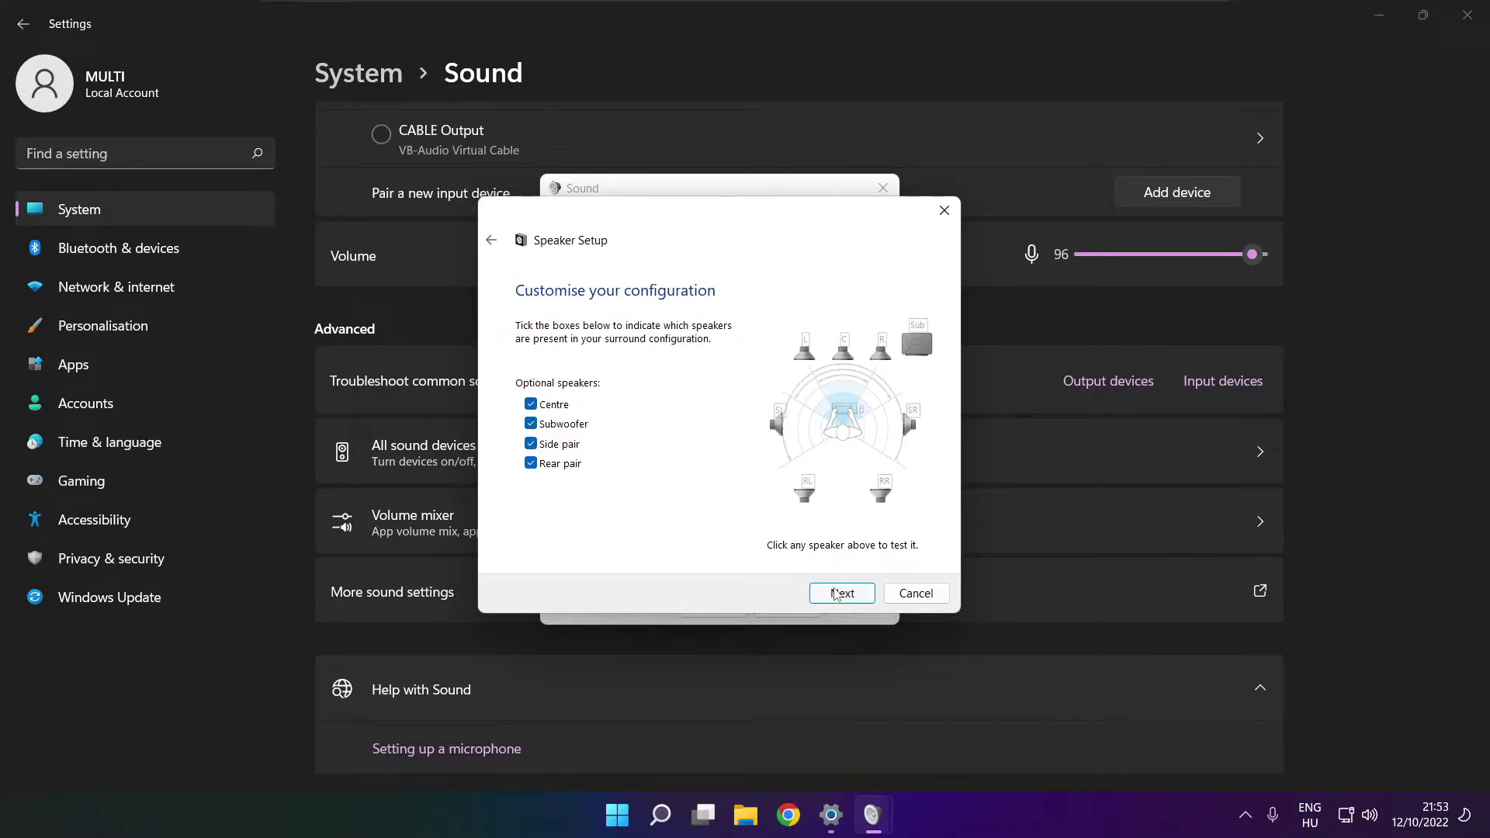
pyautogui.click(835, 594)
pyautogui.click(837, 594)
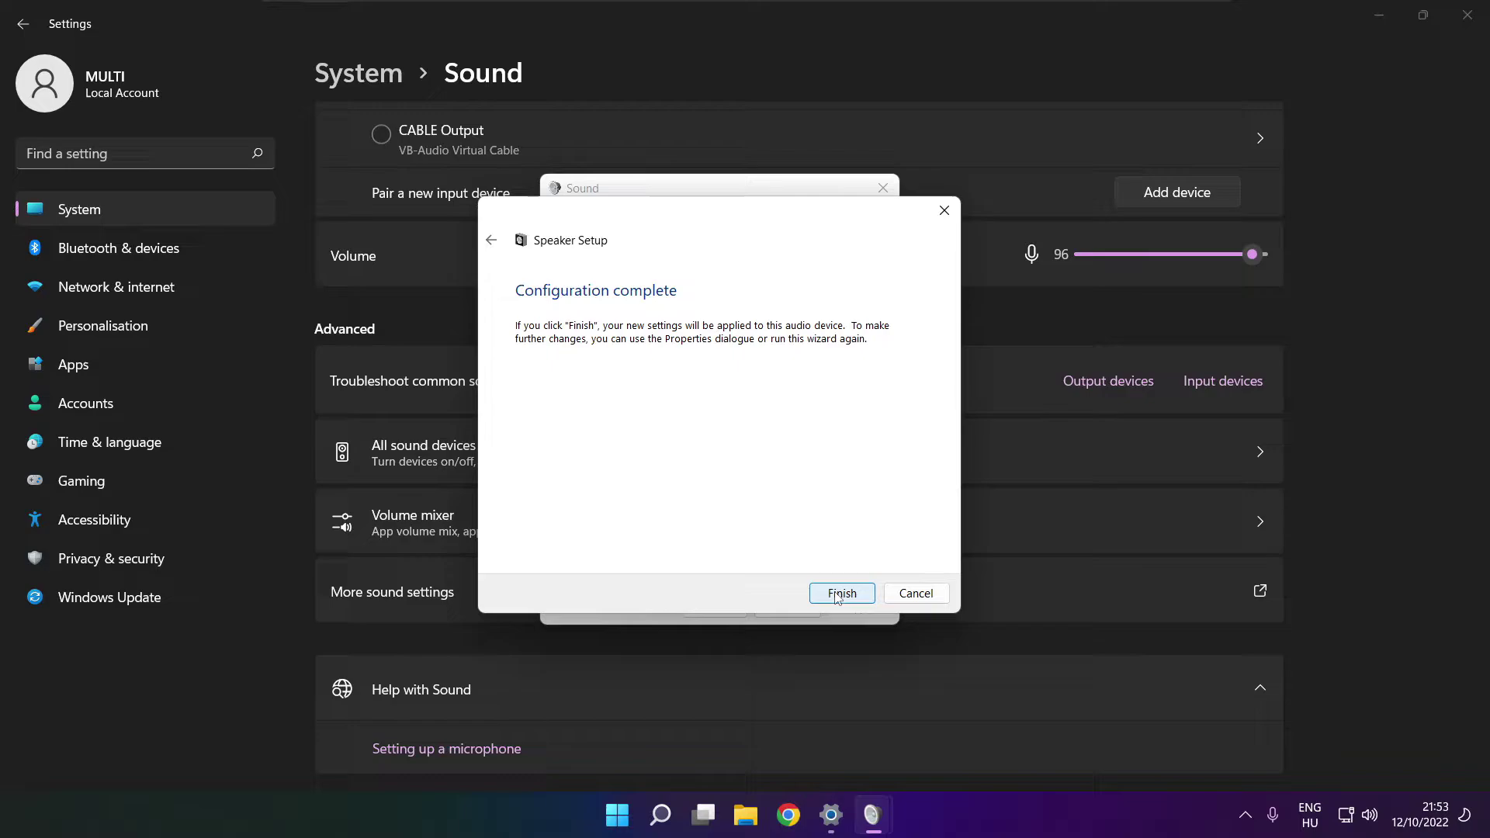
pyautogui.click(837, 594)
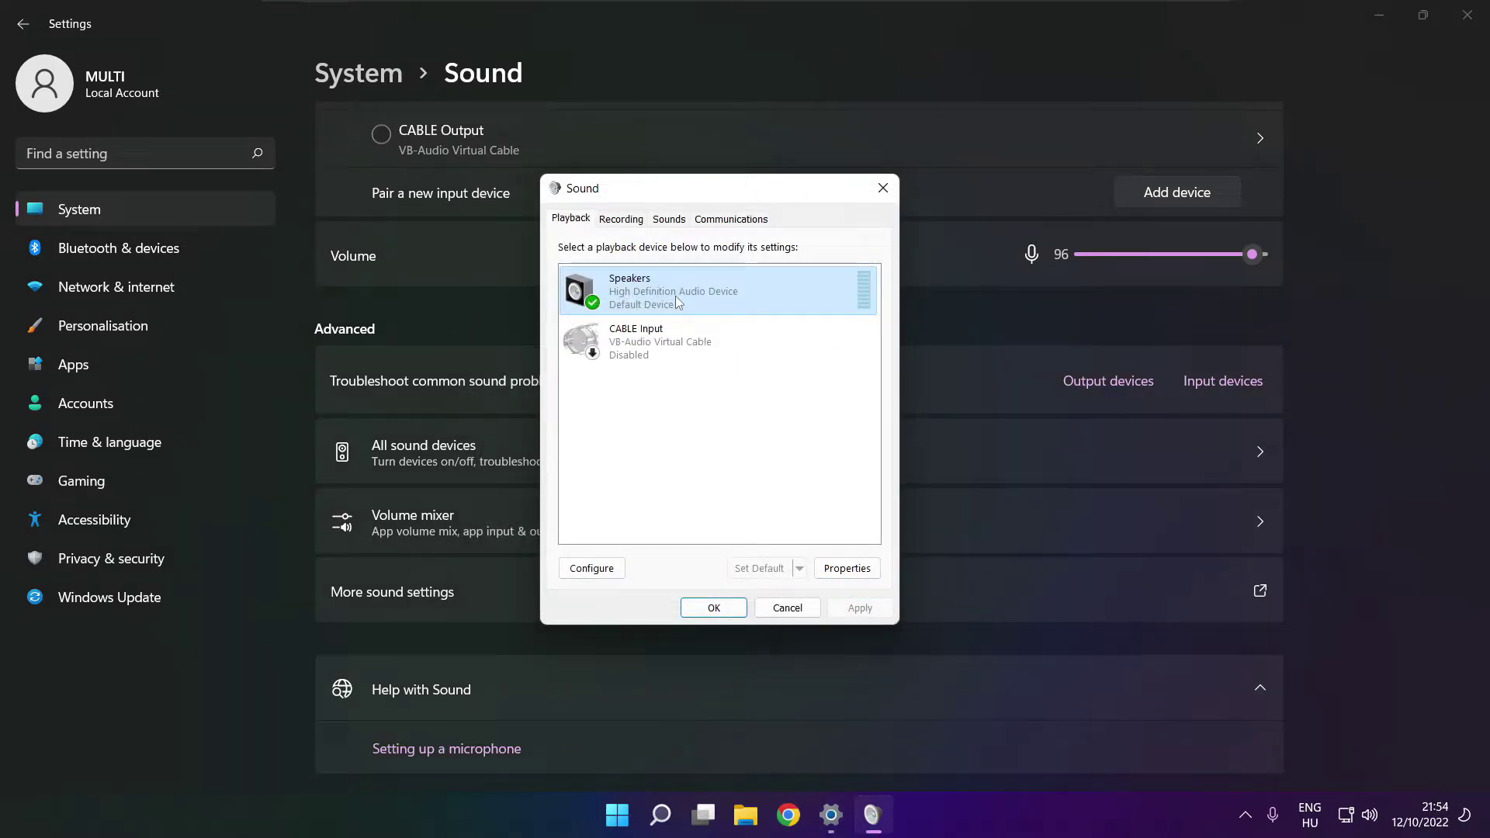
# - Tick Disable all enhancements in the Speakers properties and apply it
pyautogui.click(847, 569)
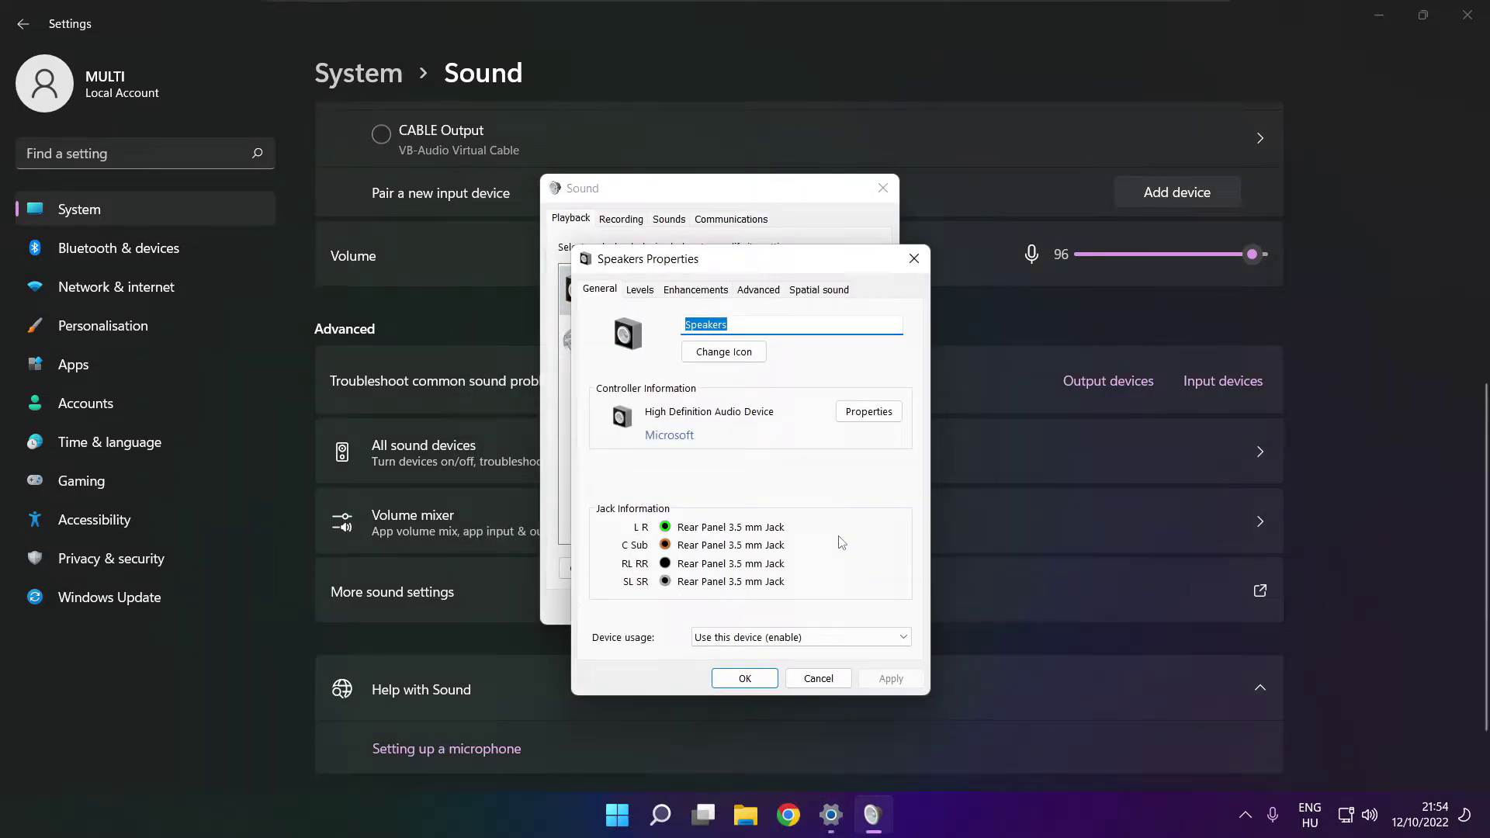
pyautogui.moveTo(702, 276); pyautogui.dragTo(672, 229)
pyautogui.click(611, 243)
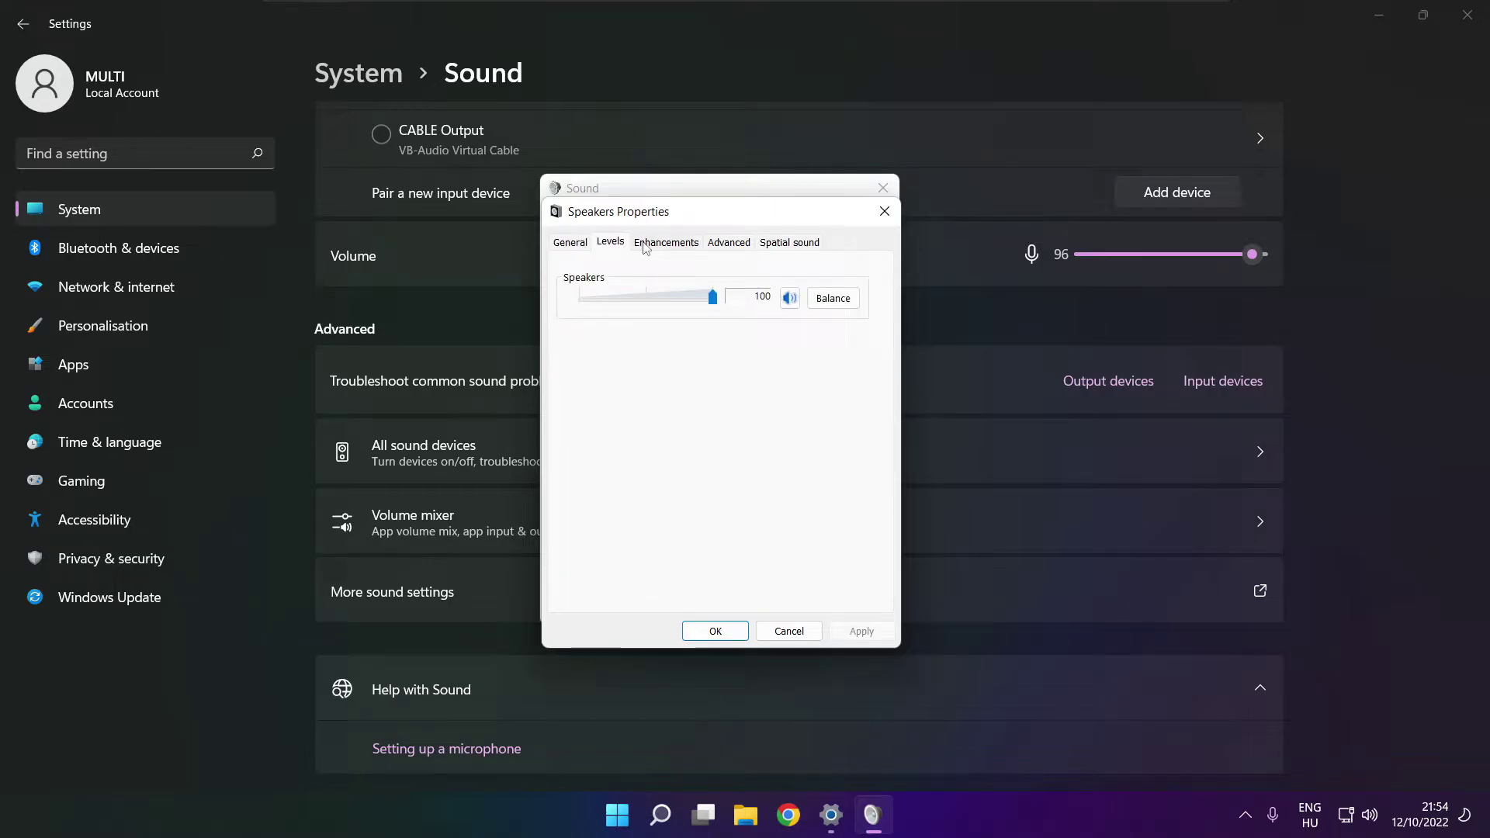
pyautogui.click(656, 244)
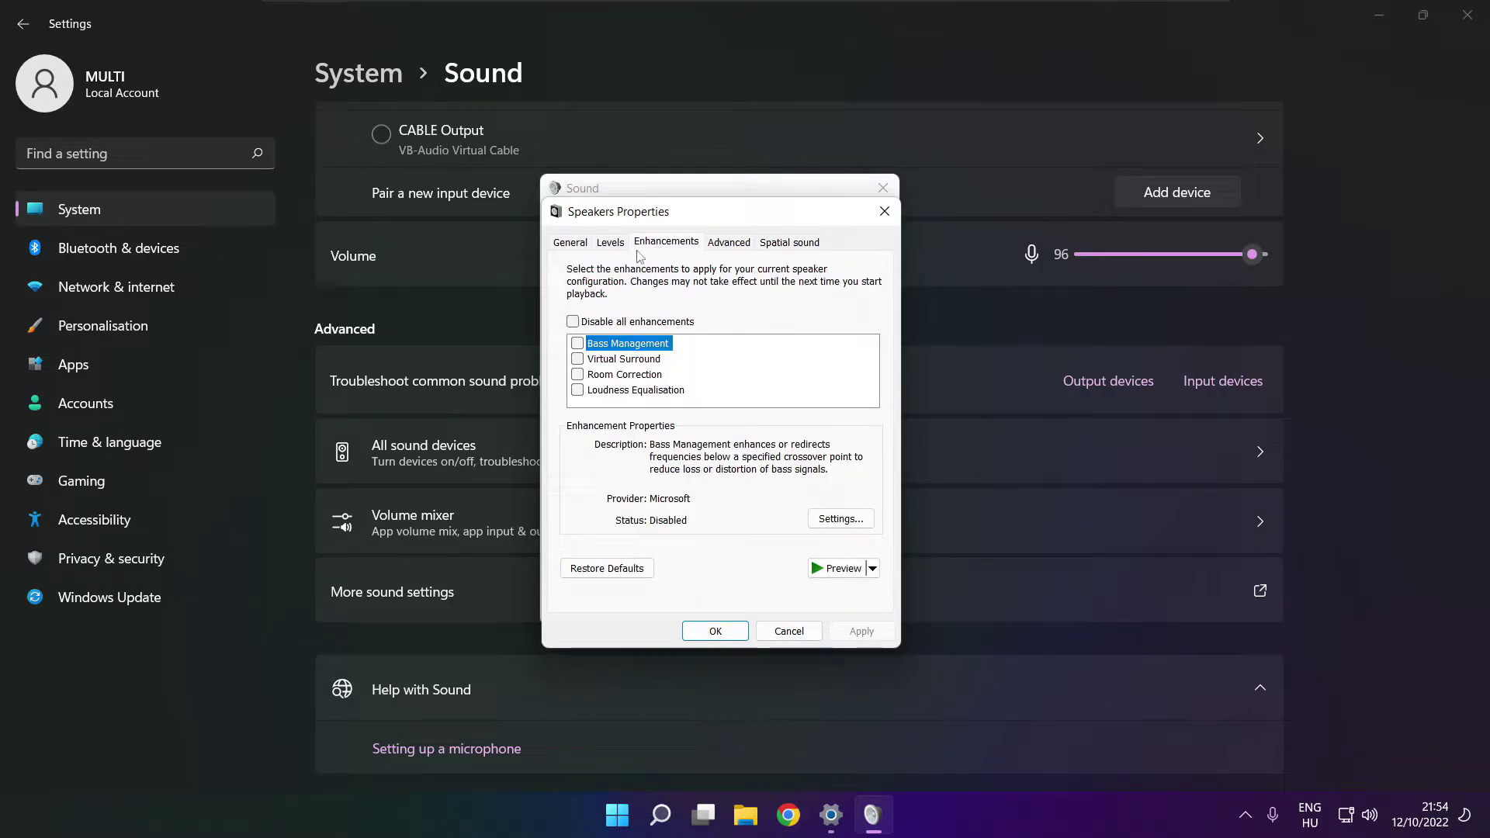
pyautogui.click(573, 323)
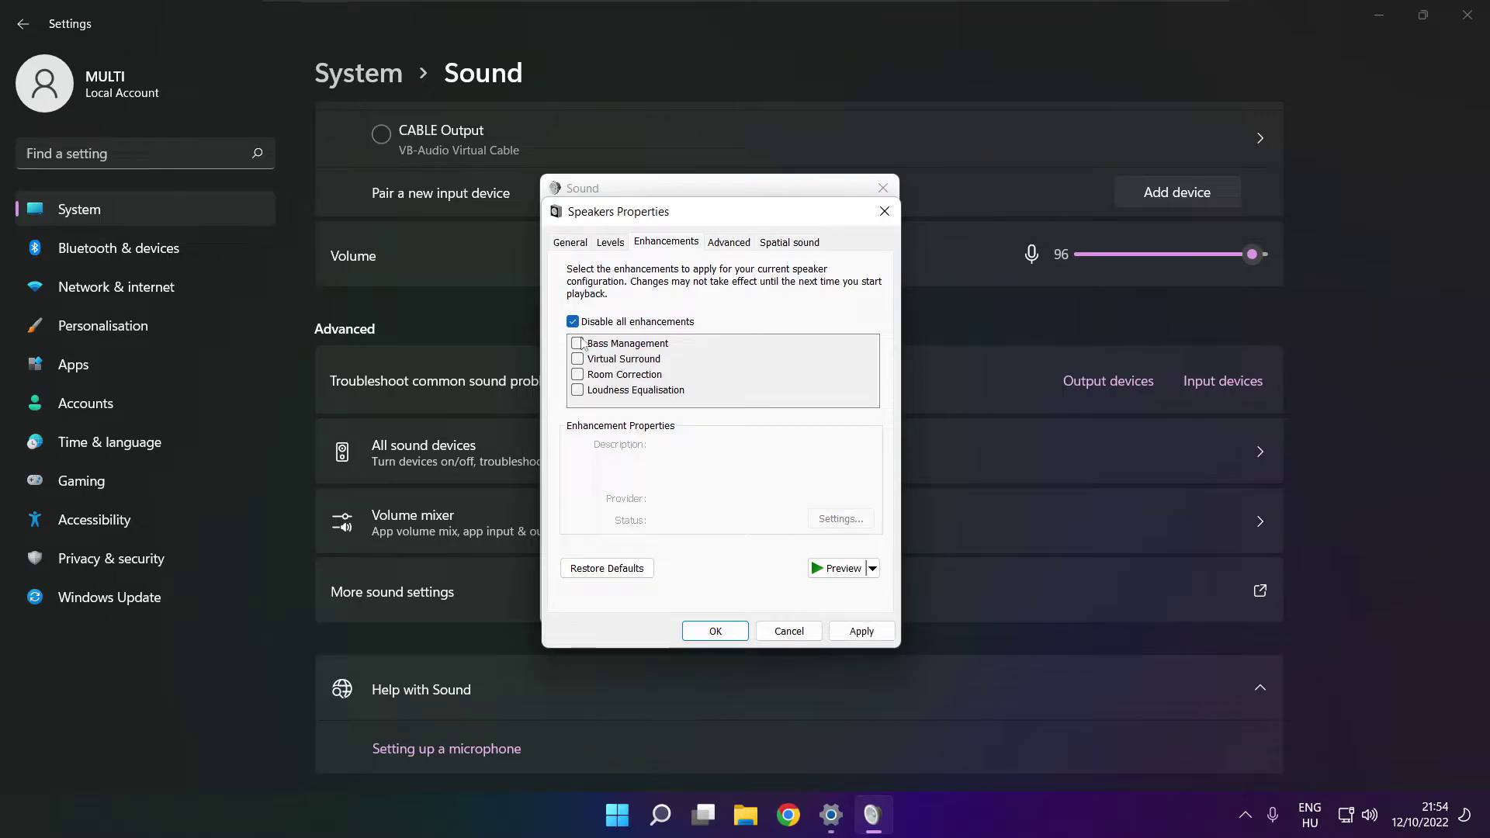
pyautogui.click(872, 635)
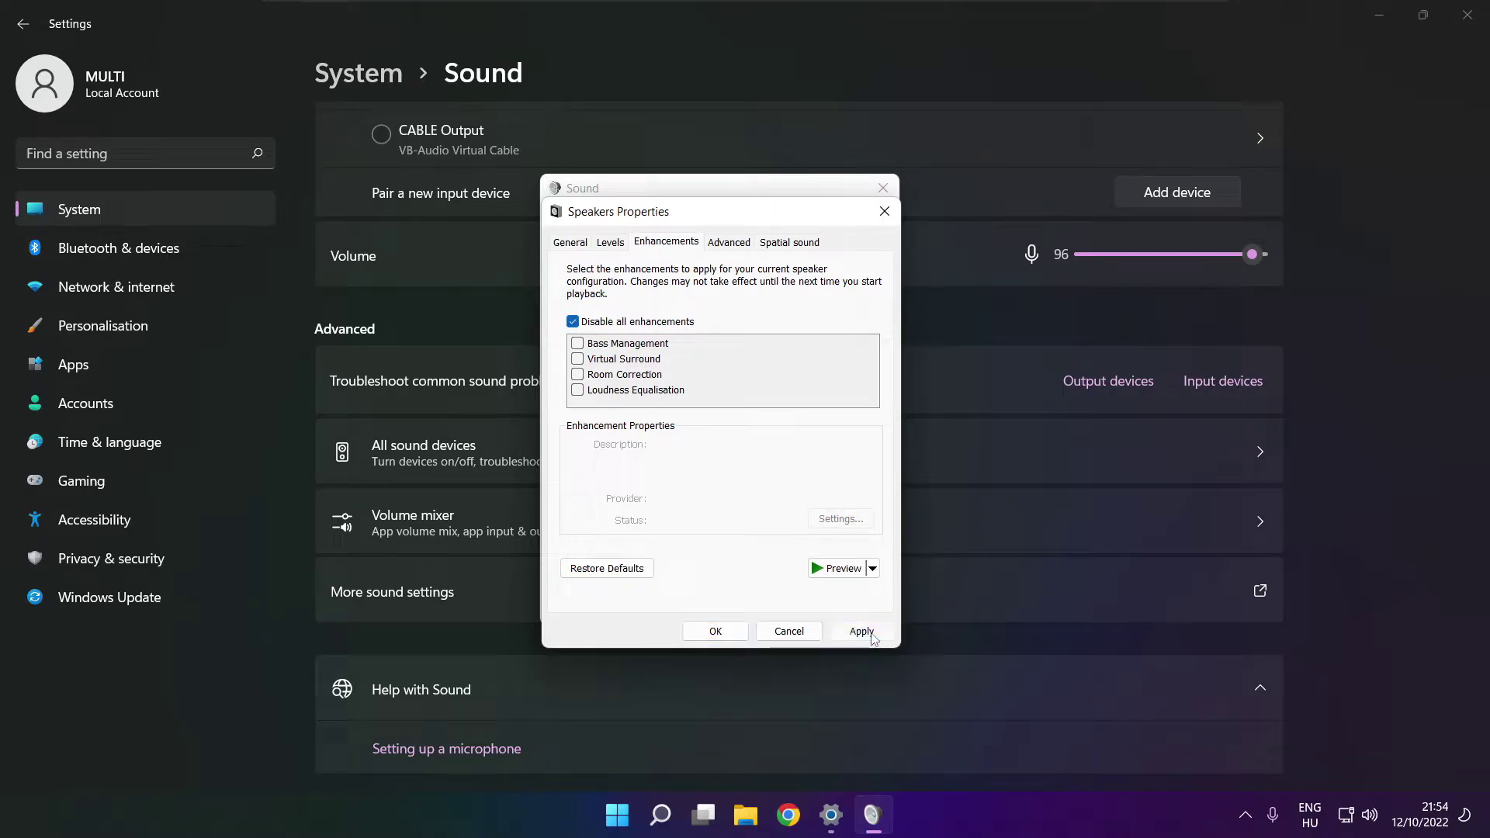
# - Keep the 16 bit, 48000 Hz (DVD Quality) format and close both Sound dialogs with OK
pyautogui.click(725, 247)
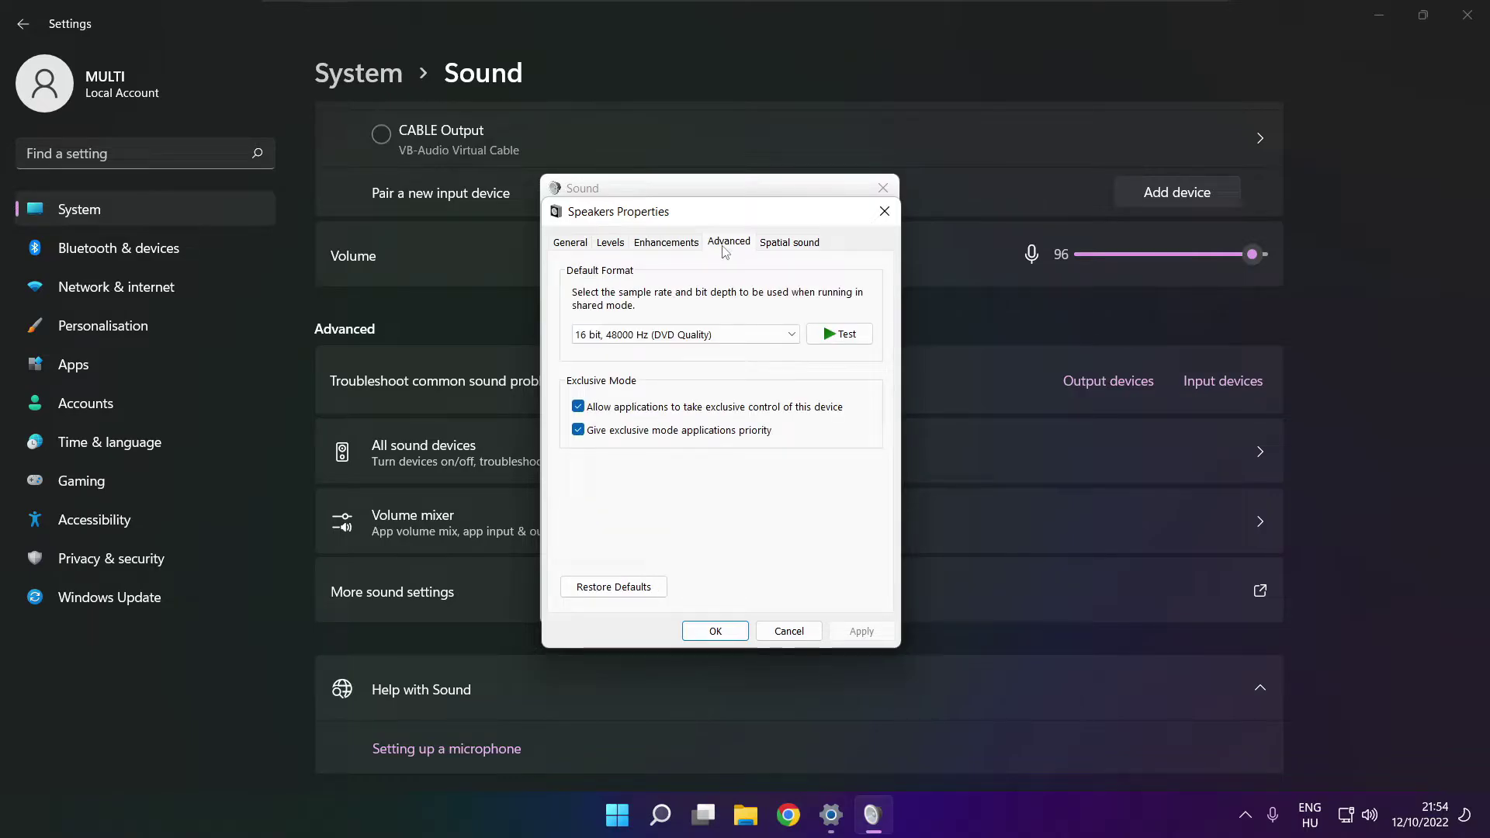
pyautogui.click(791, 339)
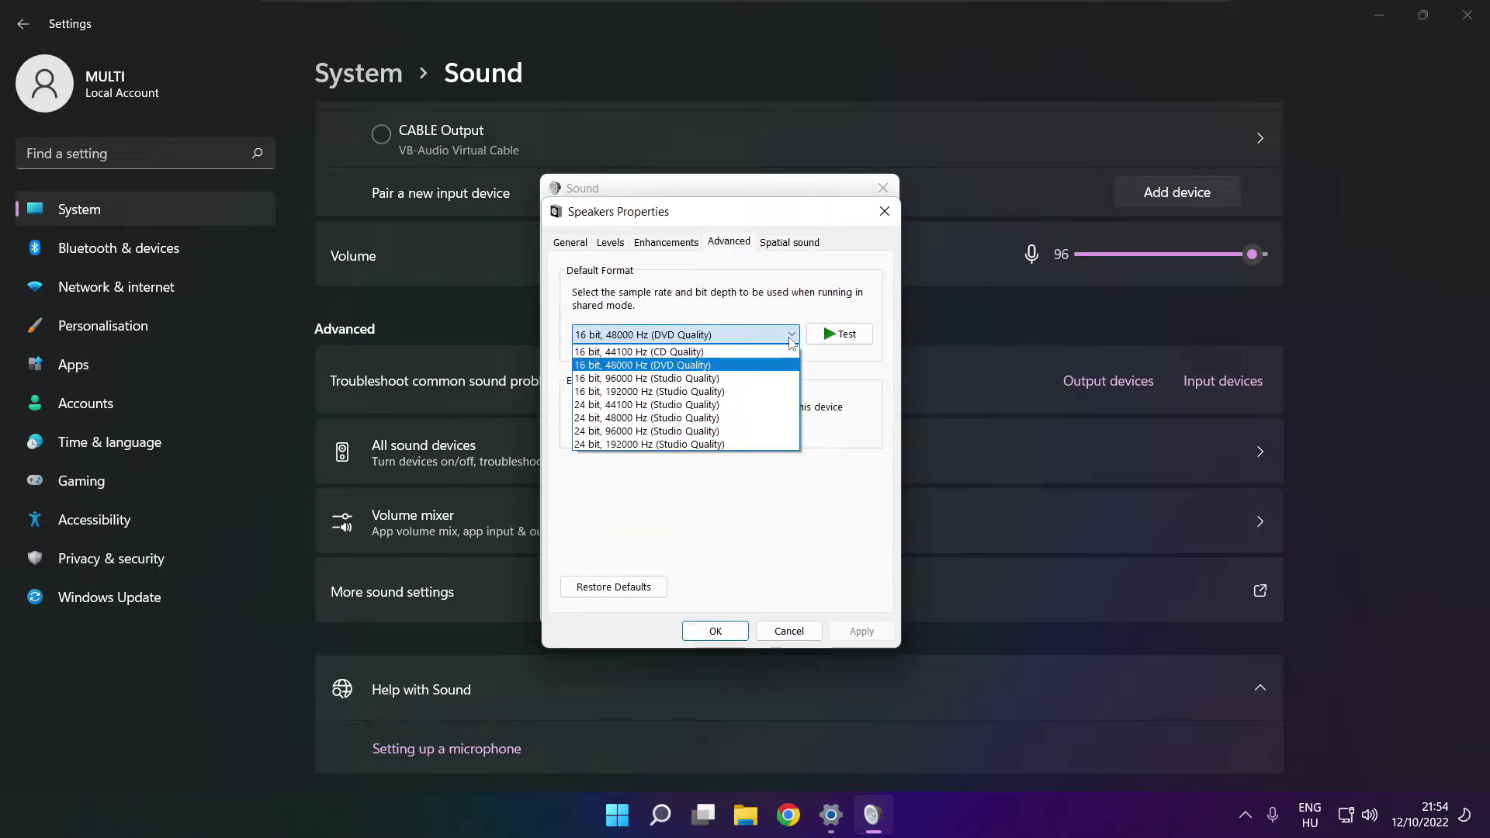
pyautogui.click(767, 371)
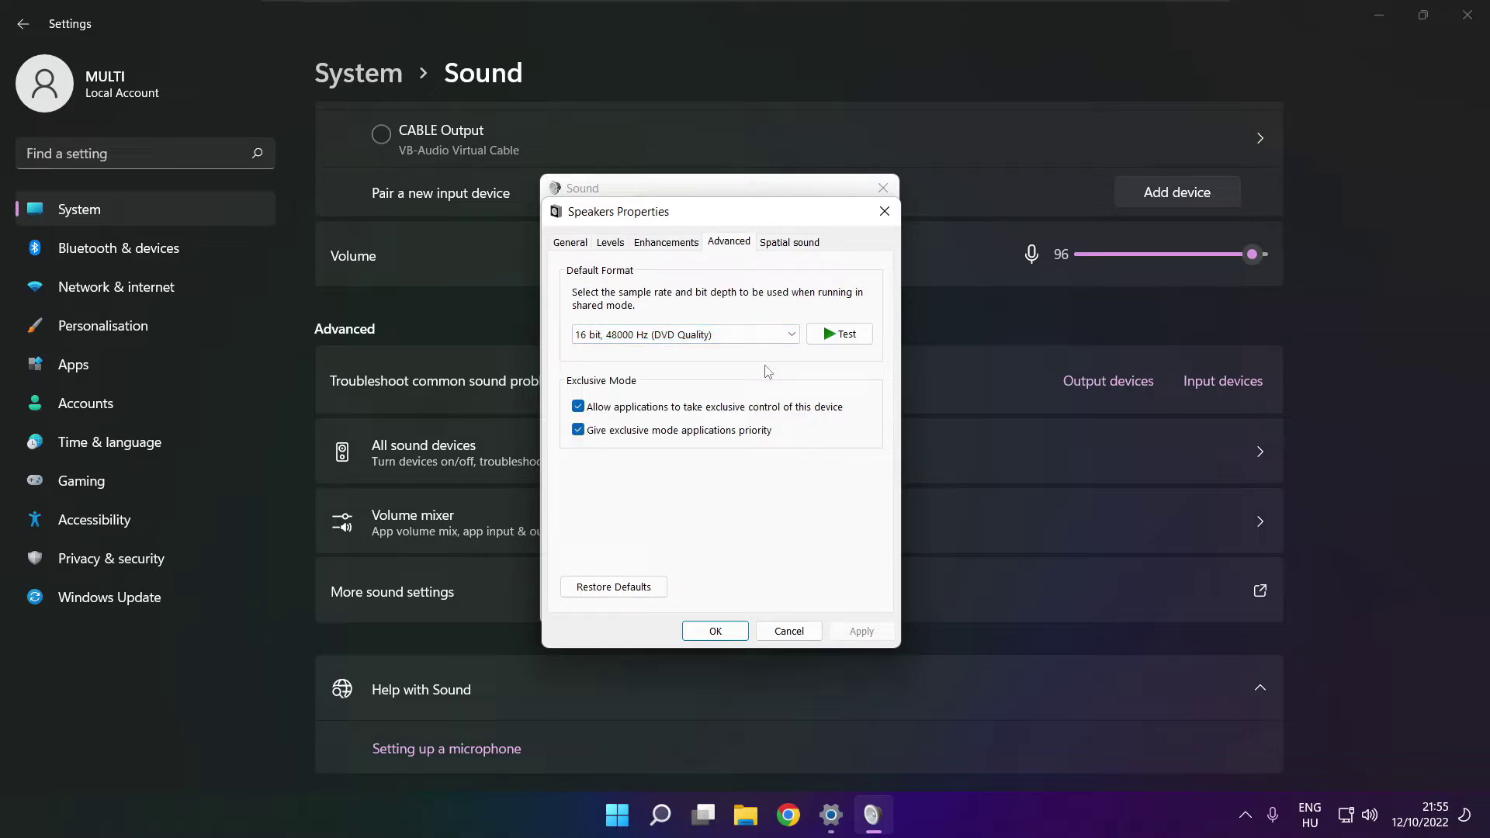
pyautogui.click(717, 631)
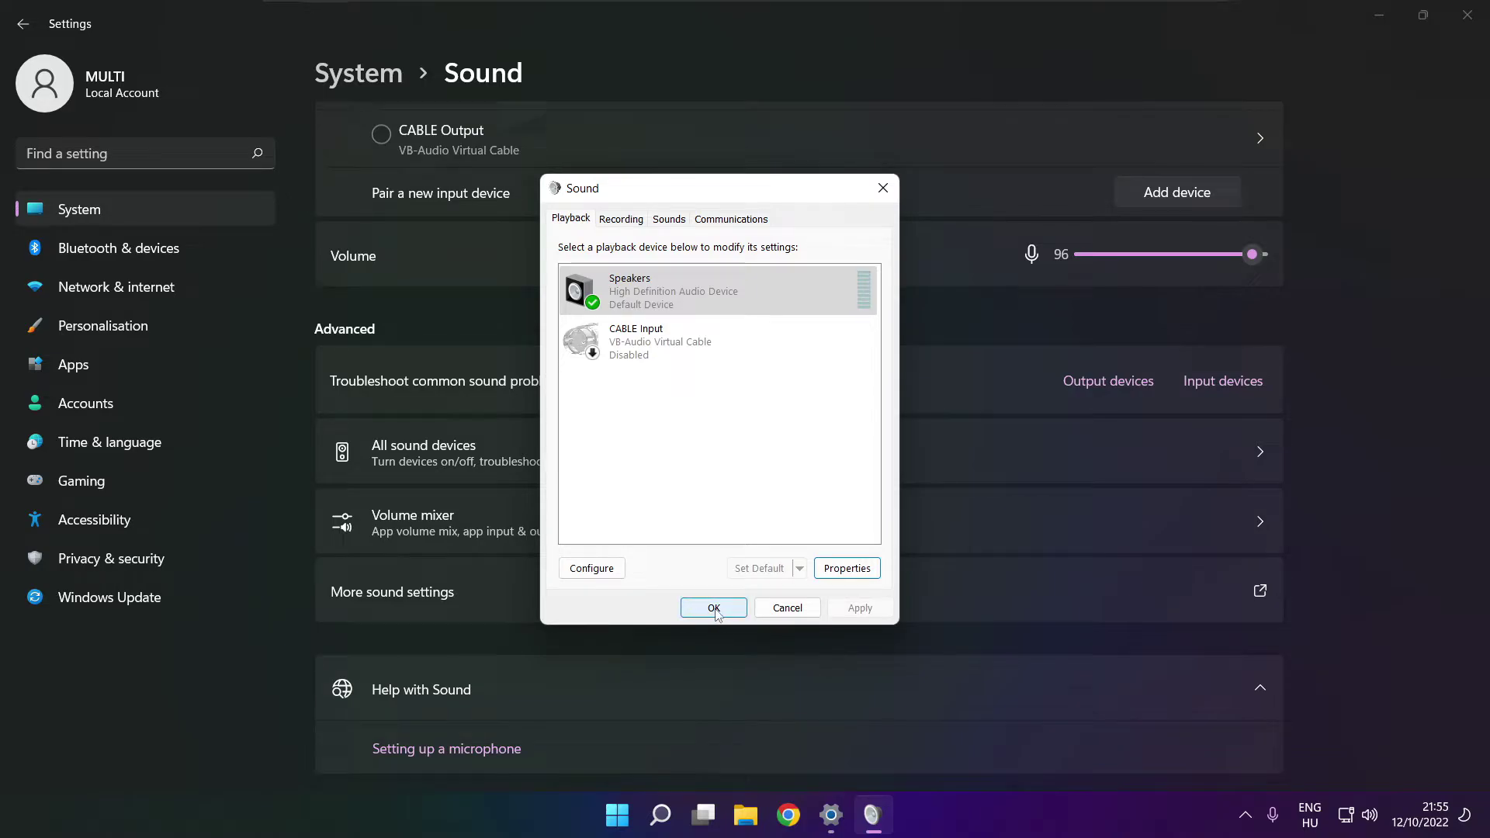
pyautogui.click(714, 607)
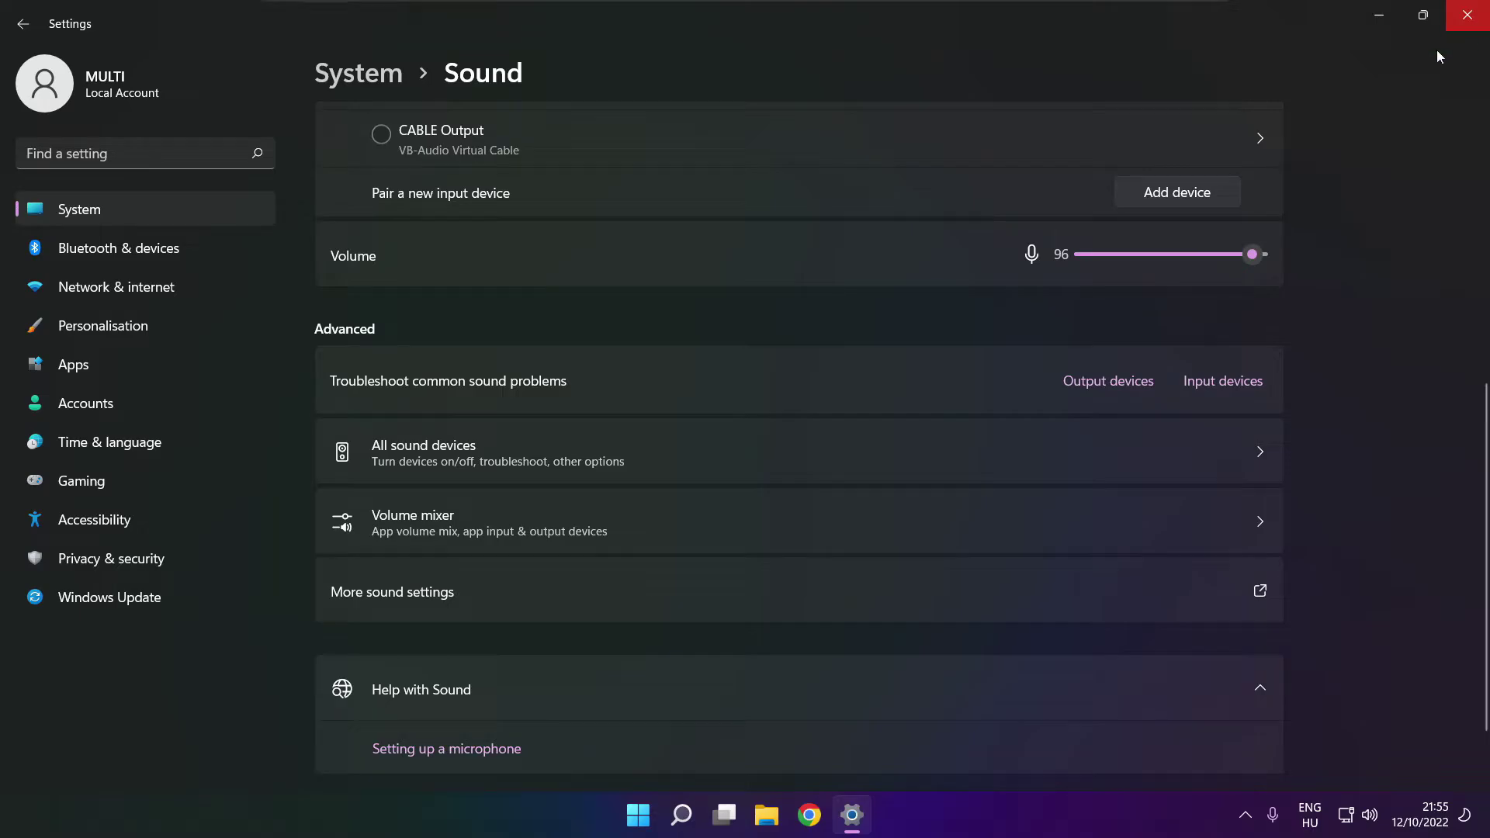
# - Close the Settings window and bring up the Start menu's power options
pyautogui.click(1466, 16)
pyautogui.click(660, 815)
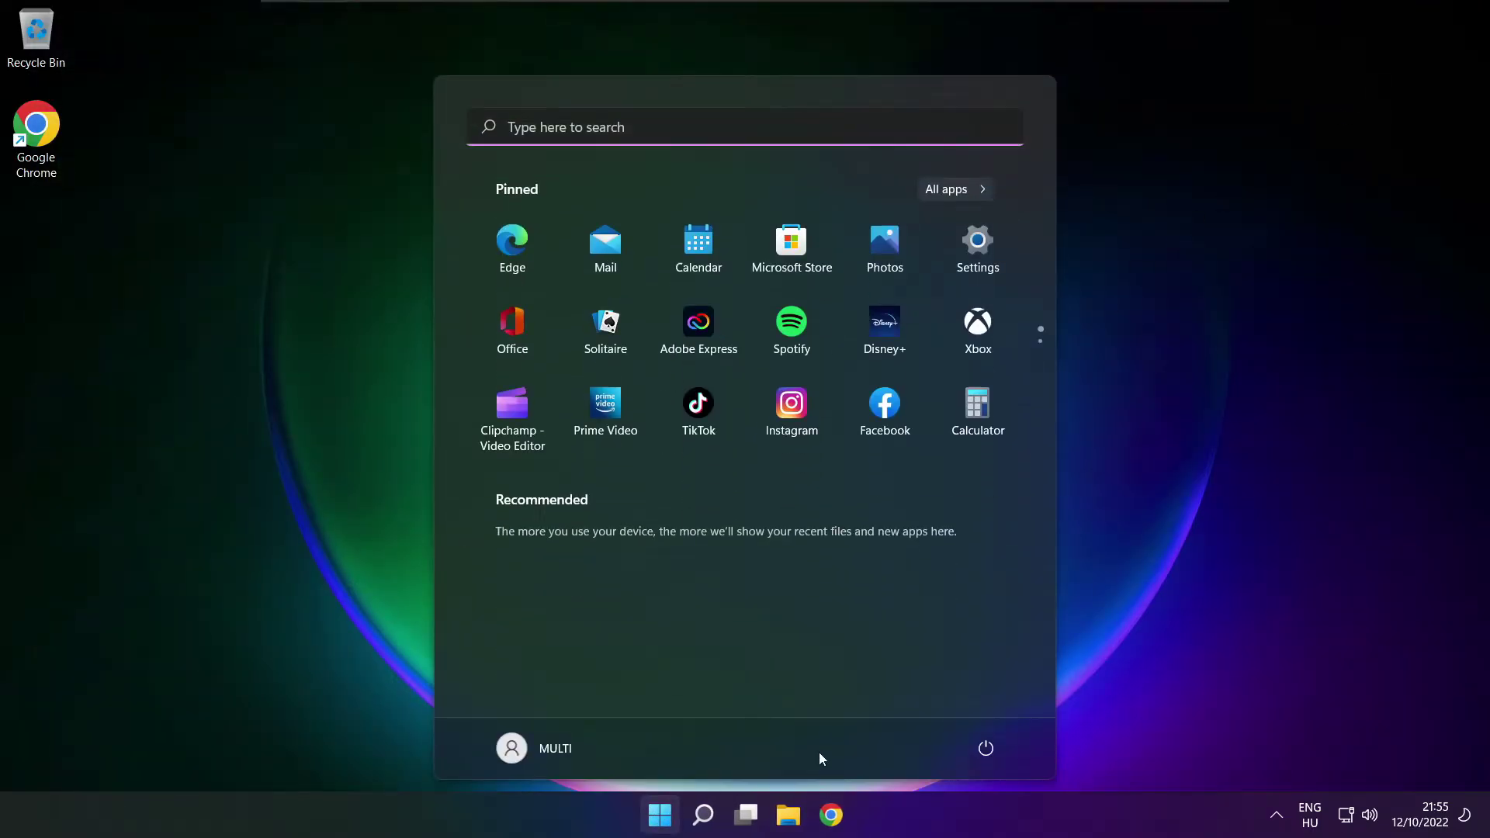
pyautogui.click(985, 749)
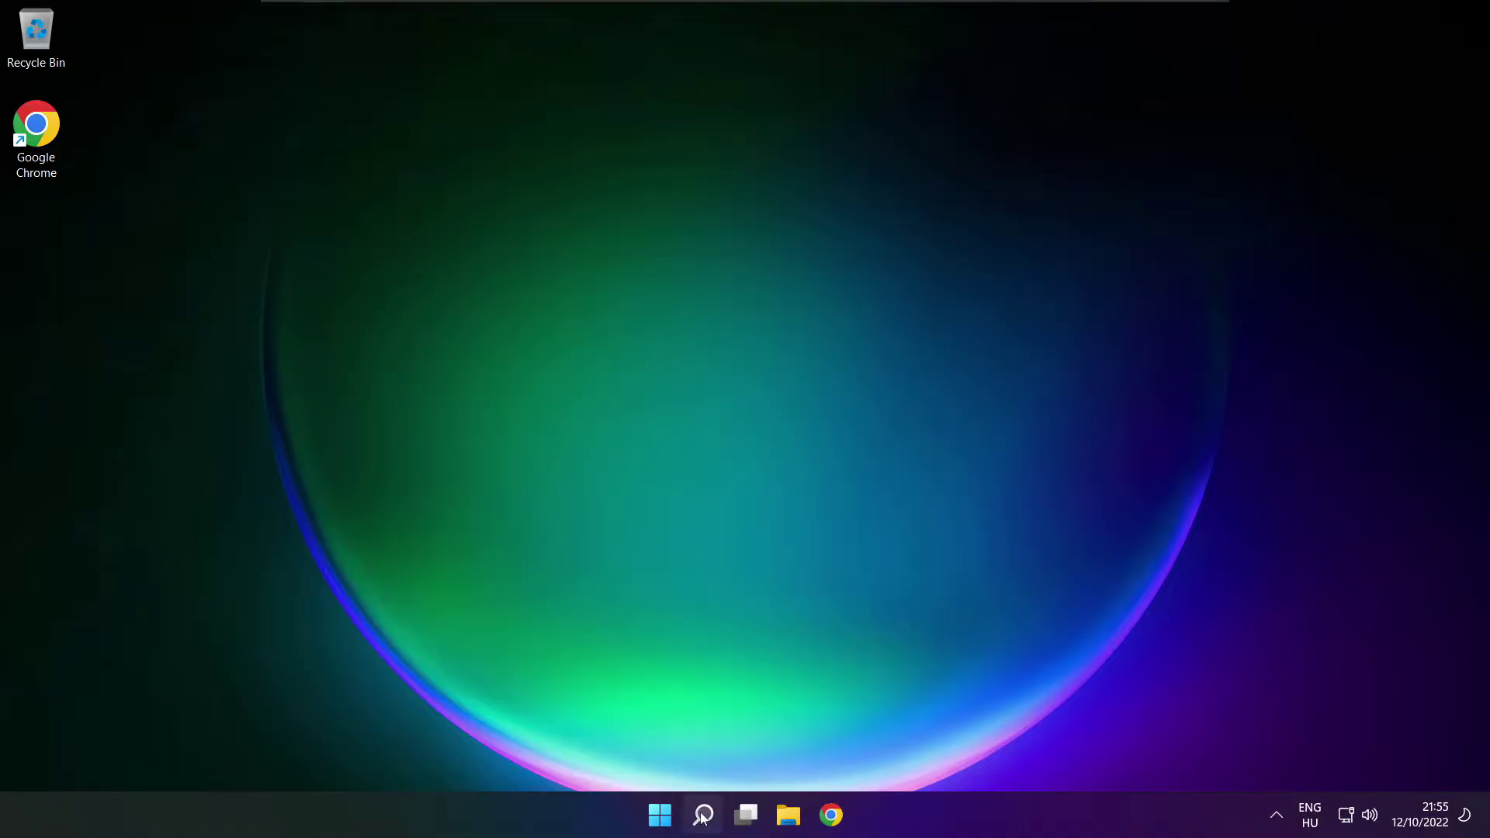
# - Search for 'device manager' and launch Device Manager from the results
pyautogui.click(702, 816)
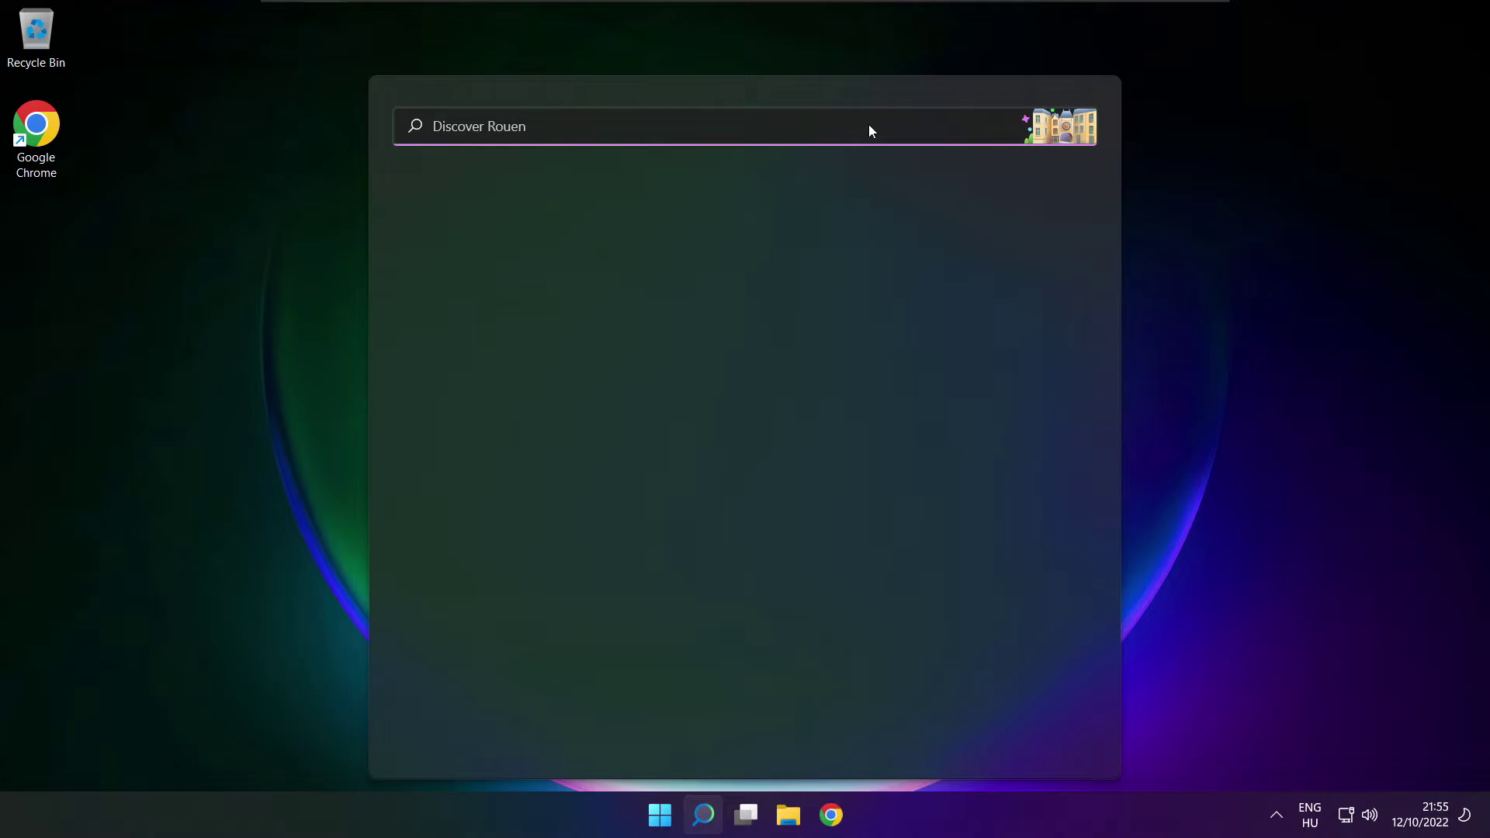
pyautogui.write('devi')
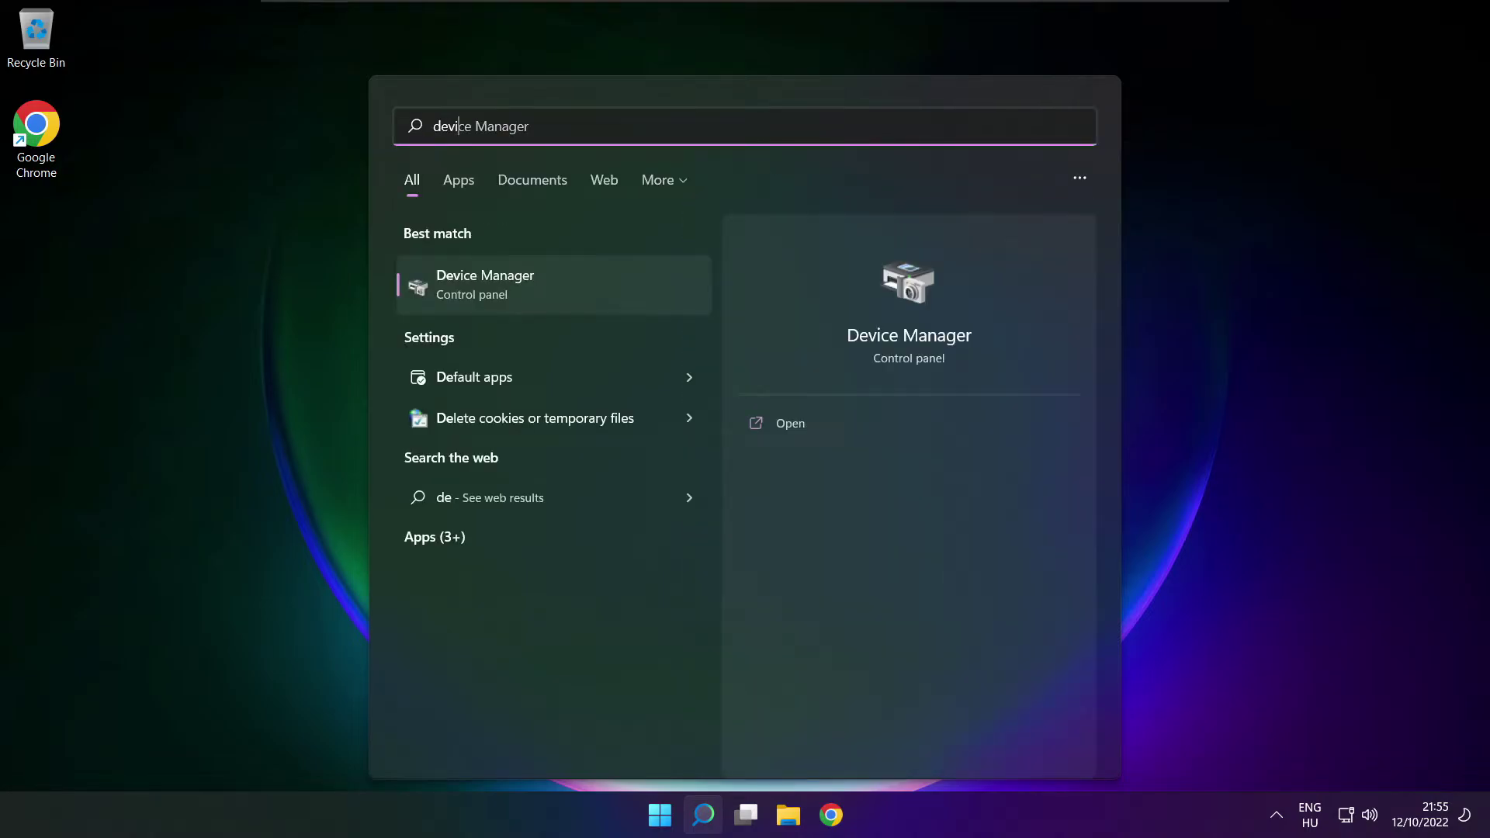
pyautogui.write('ce manager')
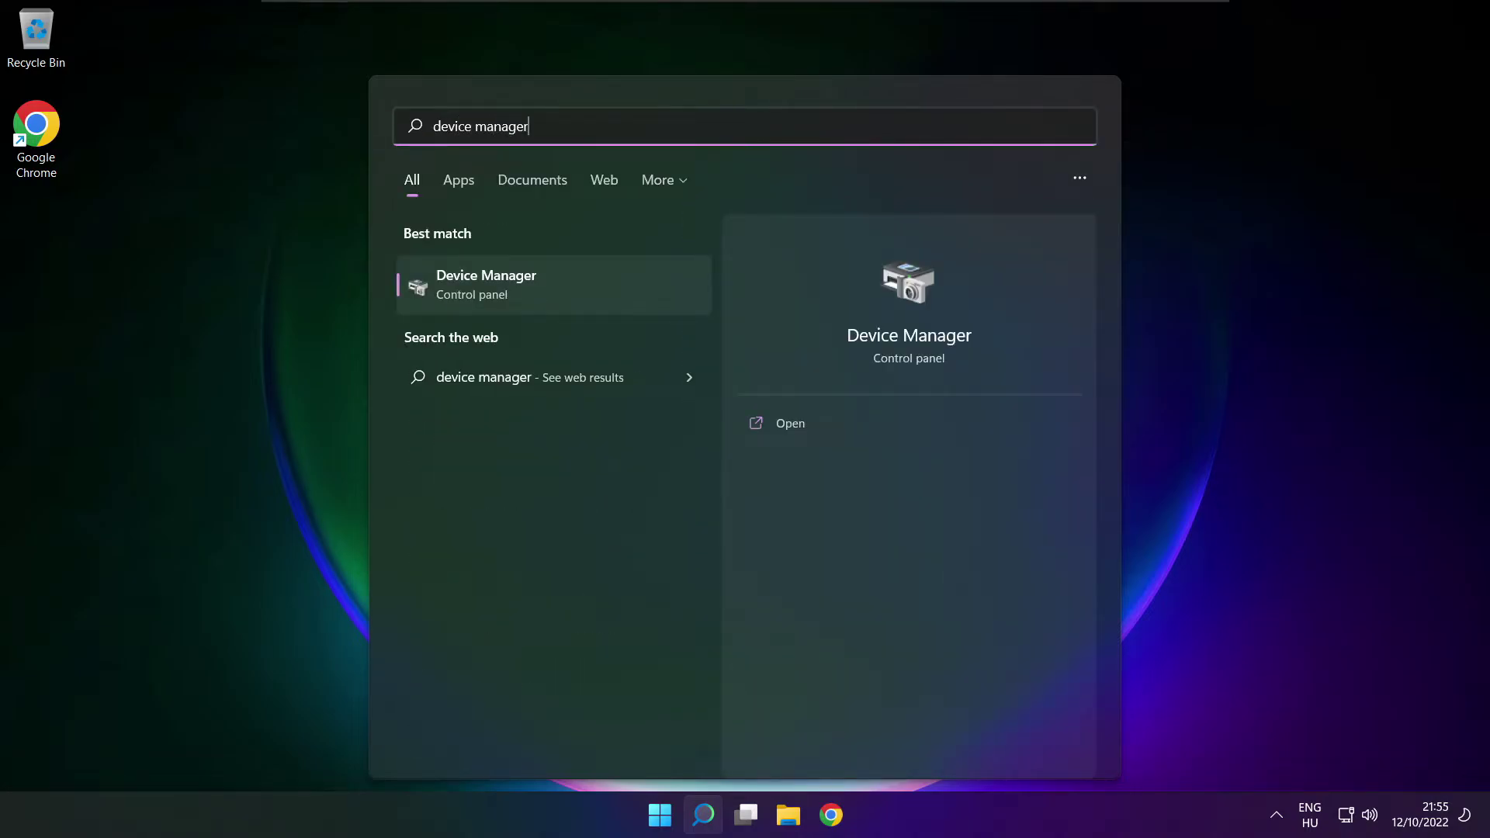
pyautogui.click(575, 285)
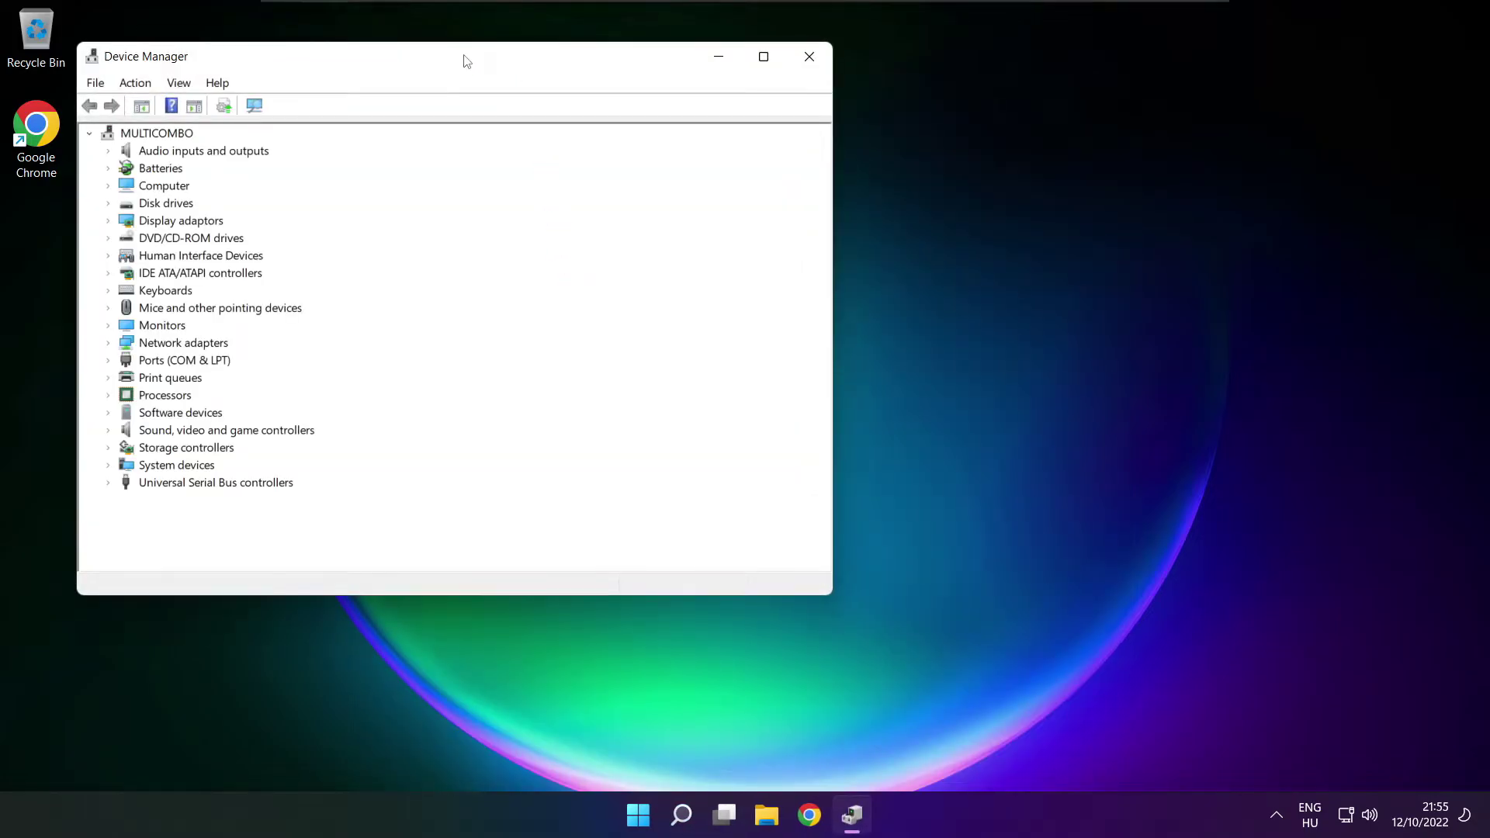
# - Expand Sound, video and game controllers and choose Update driver for High Definition Audio Device
pyautogui.moveTo(467, 61); pyautogui.dragTo(781, 138)
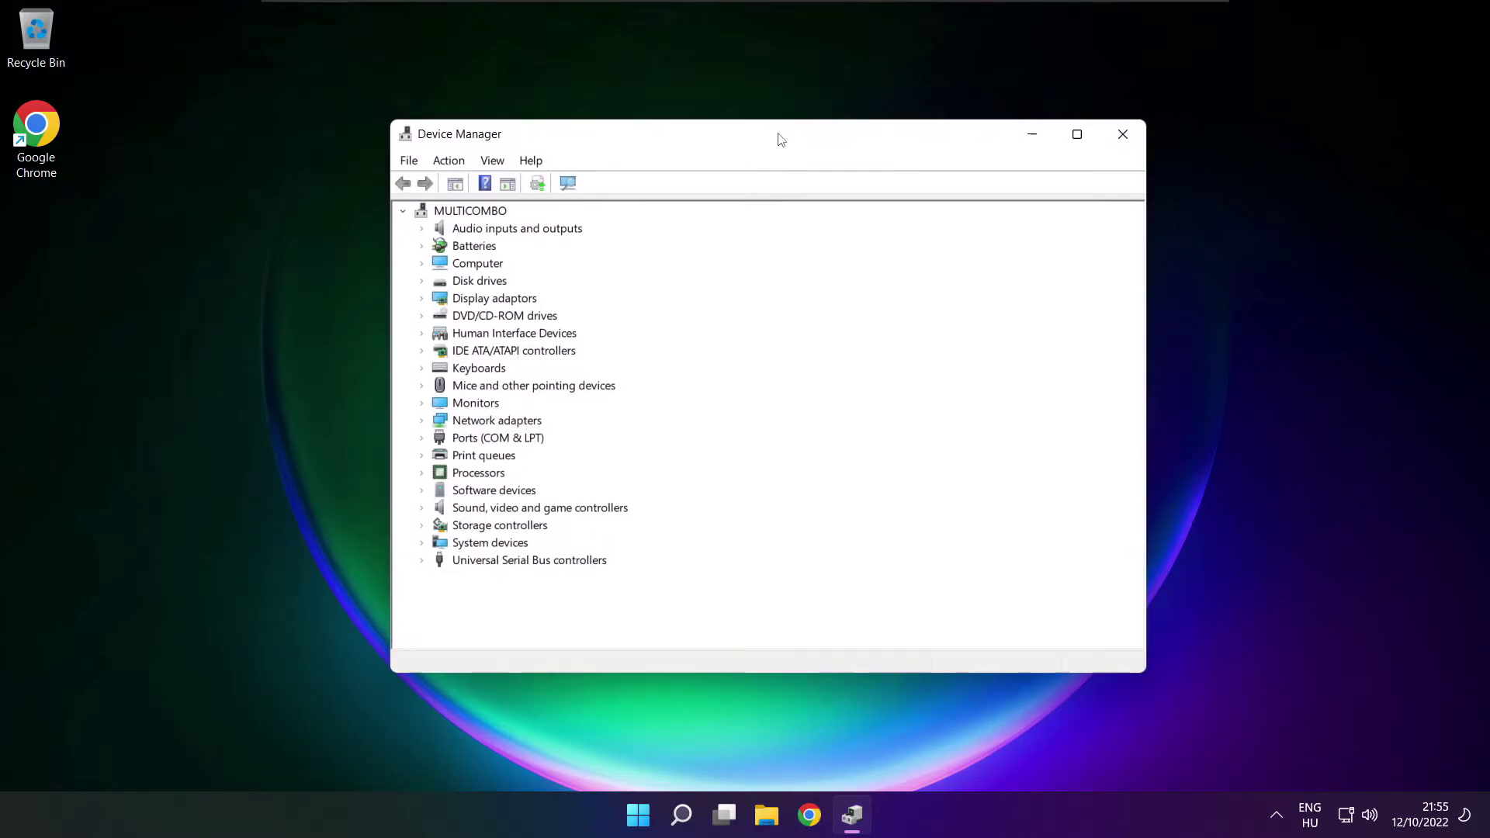
pyautogui.click(433, 509)
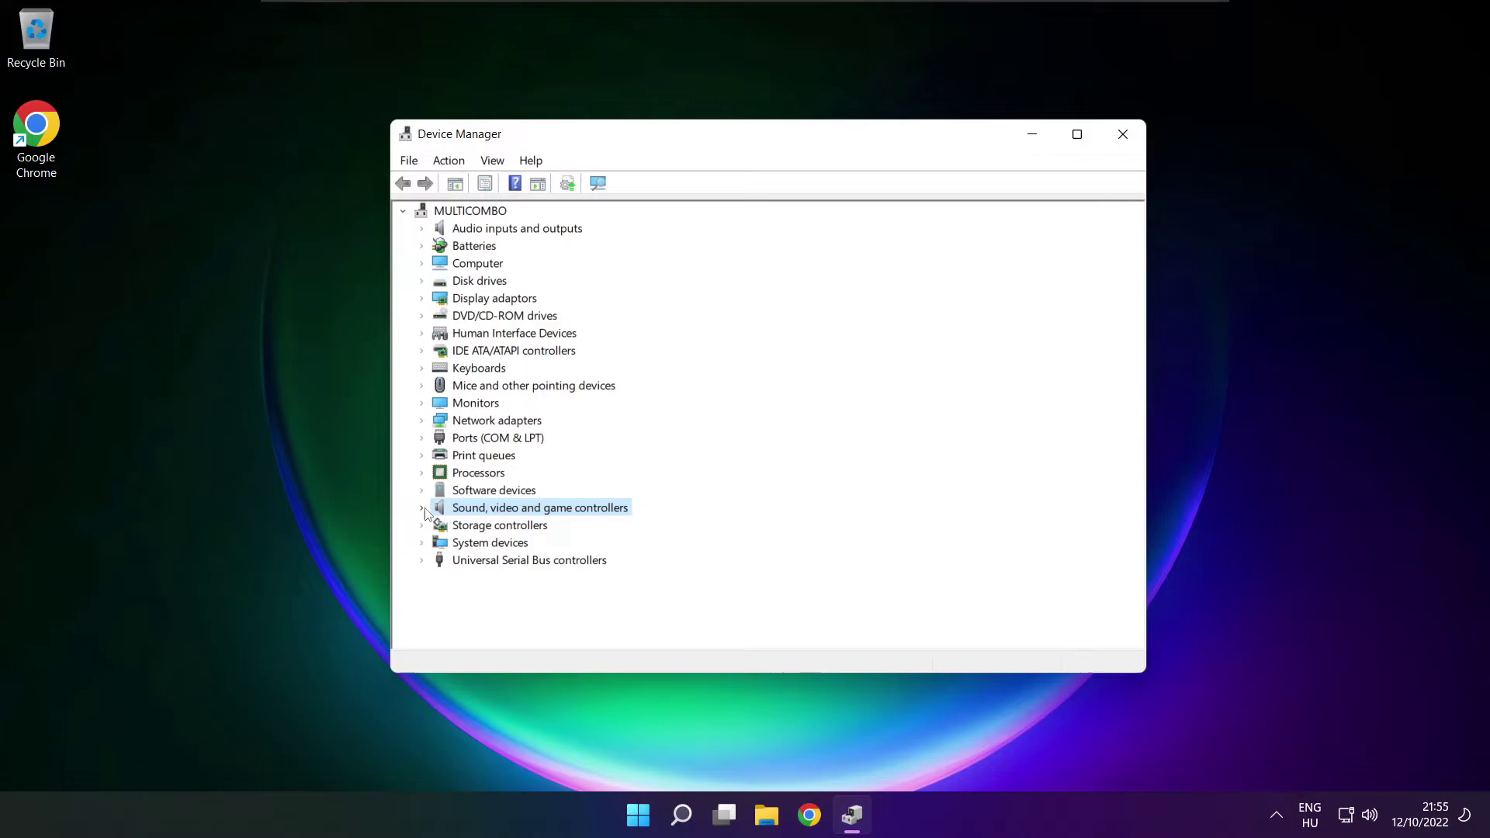
pyautogui.click(426, 510)
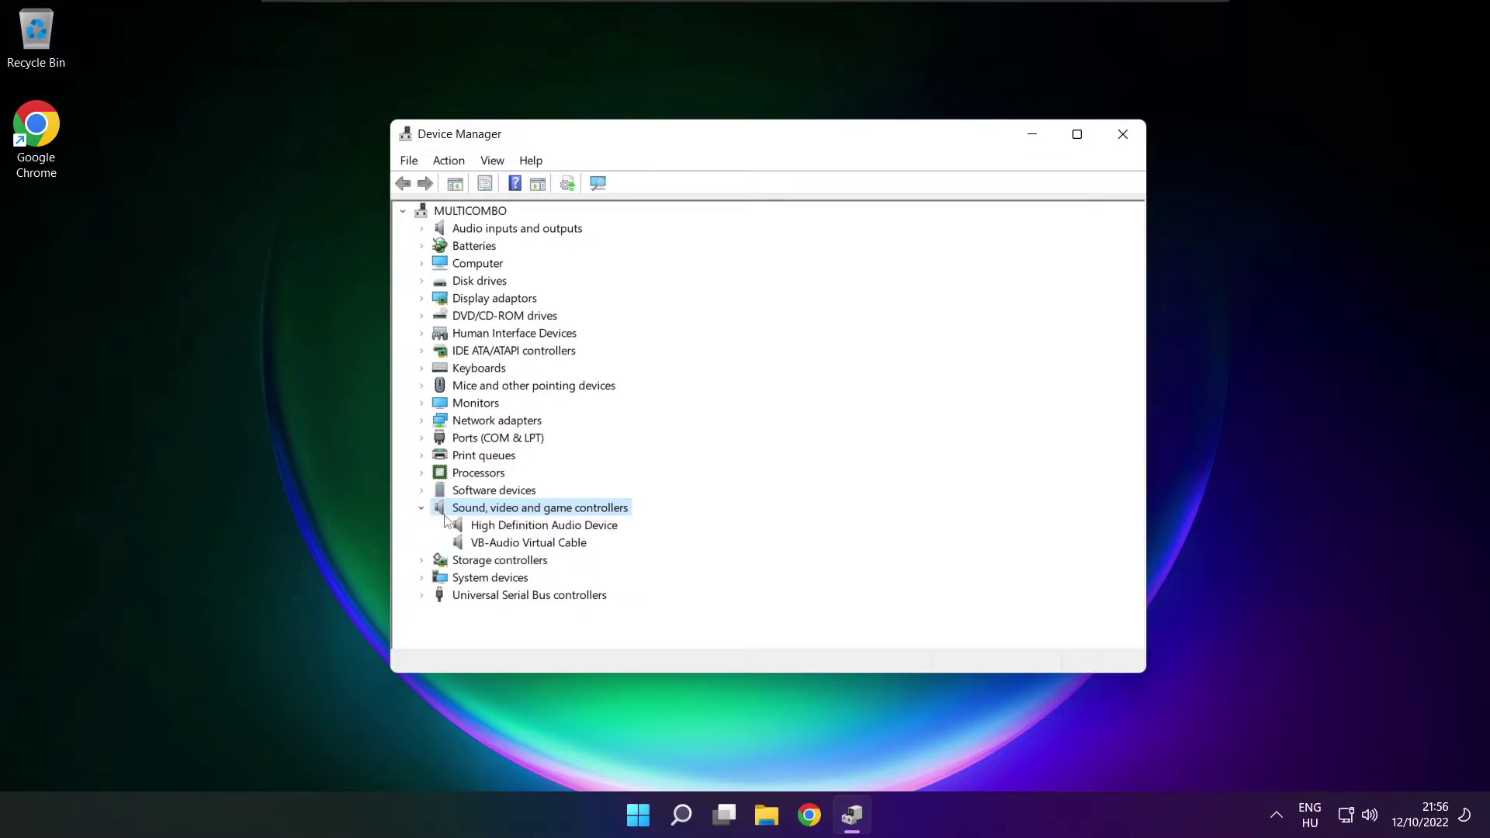
pyautogui.click(491, 526)
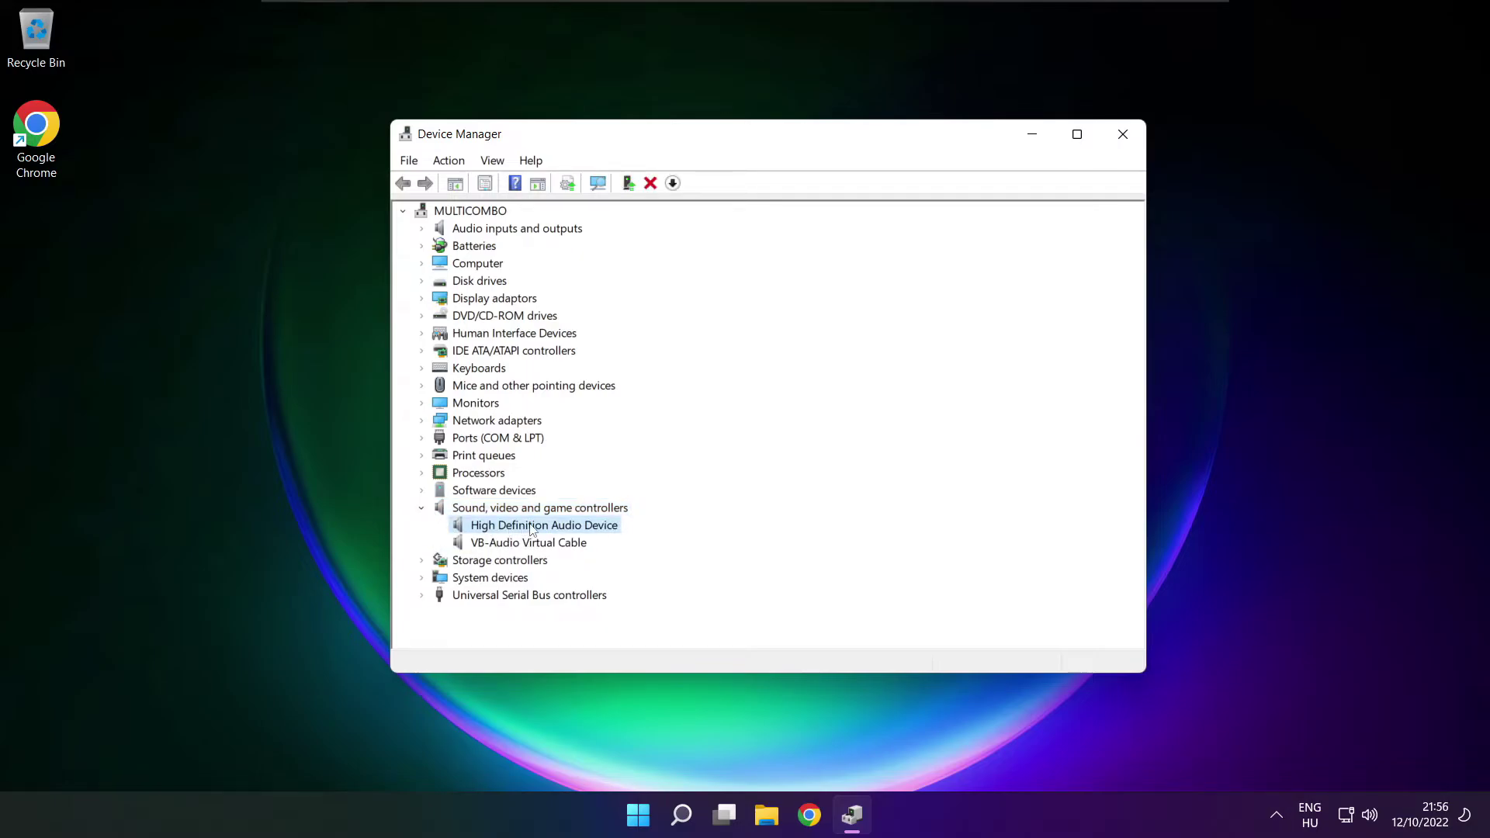
pyautogui.rightClick(533, 528)
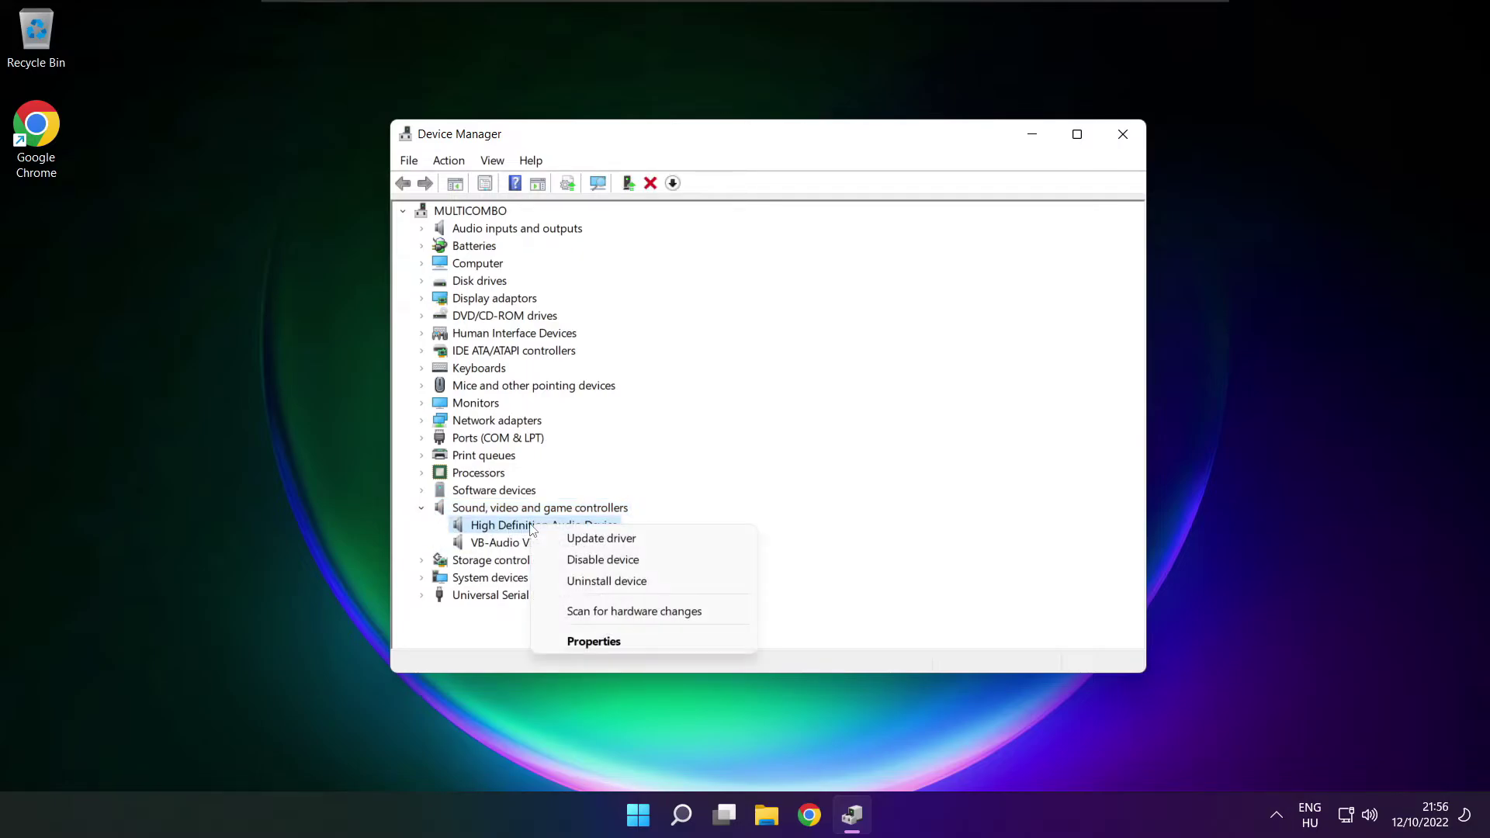
pyautogui.click(672, 539)
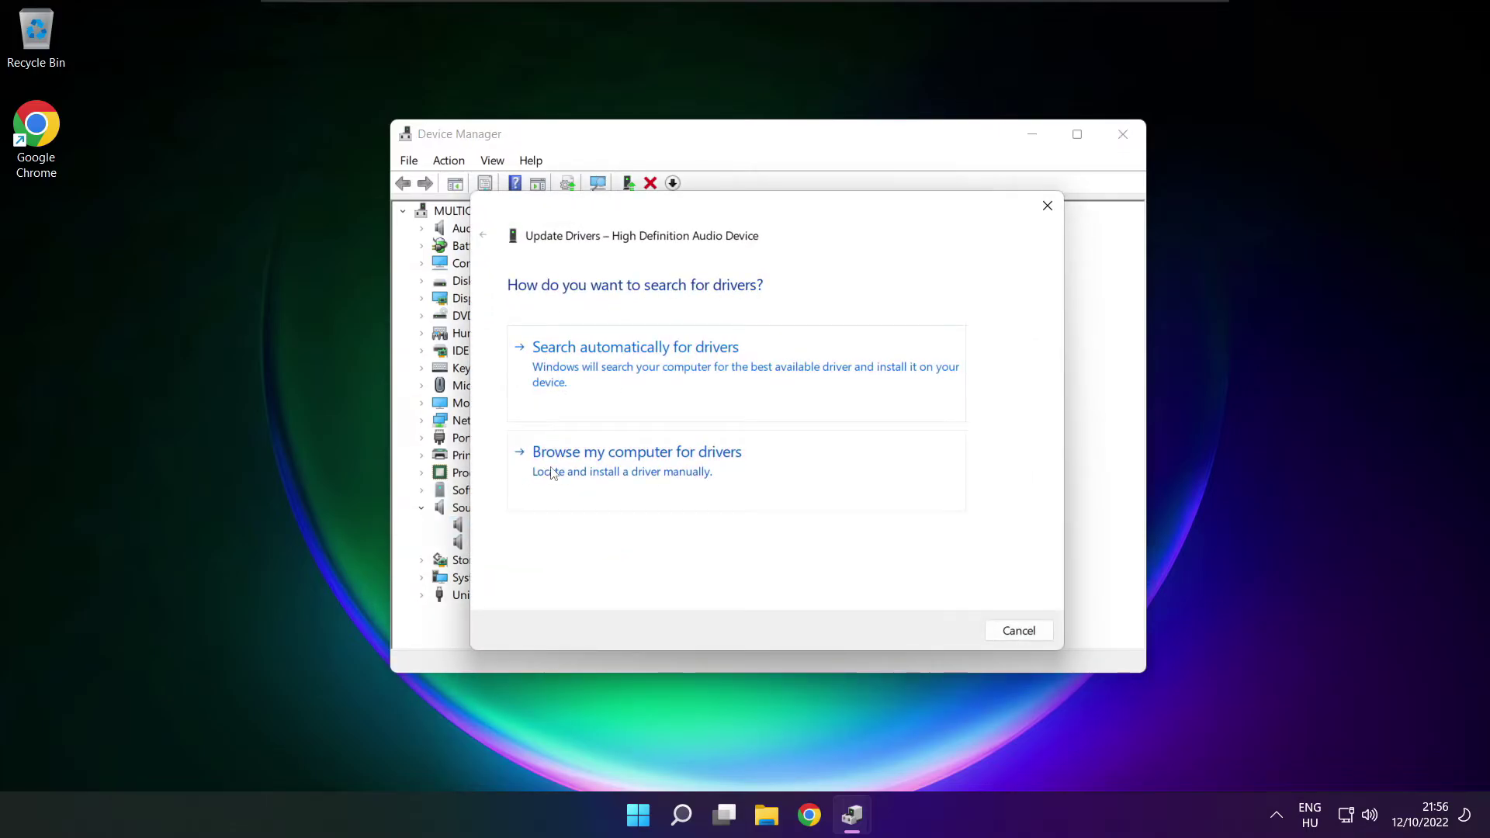
# - Reinstall the High Definition Audio Device driver from the local driver list, accepting the warning
pyautogui.click(671, 471)
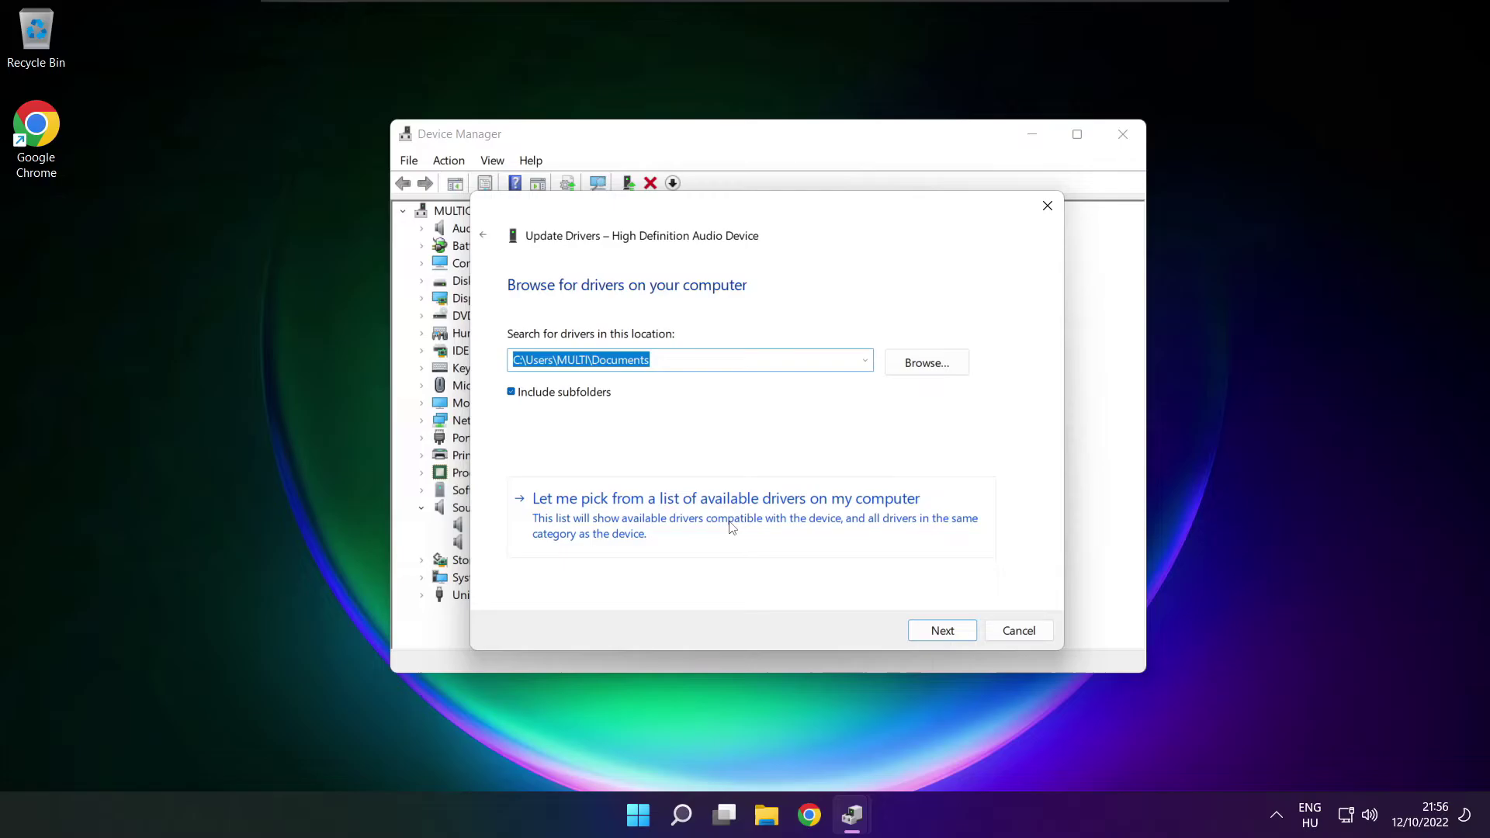
pyautogui.click(732, 529)
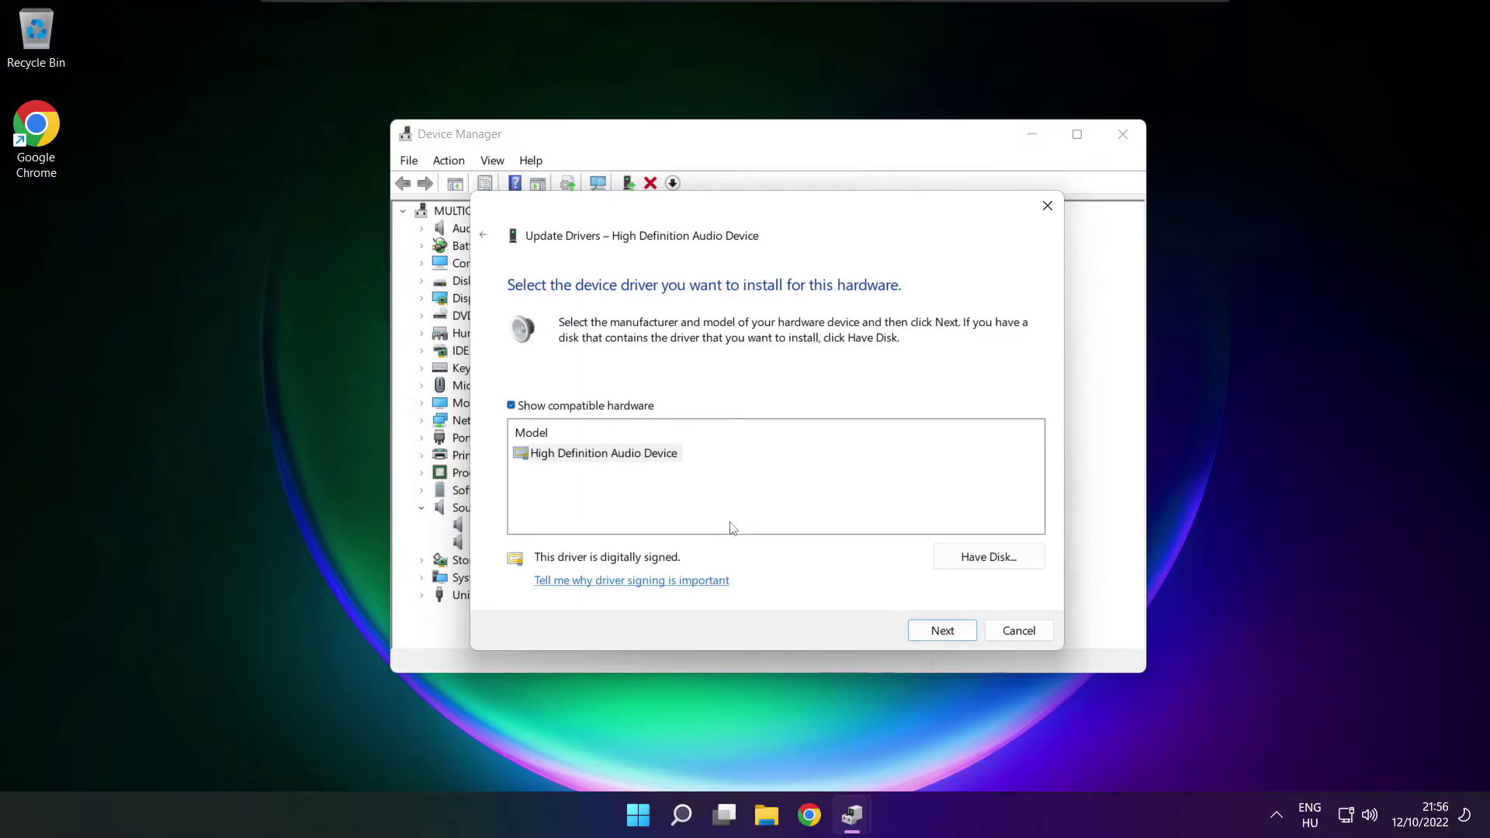
pyautogui.click(584, 456)
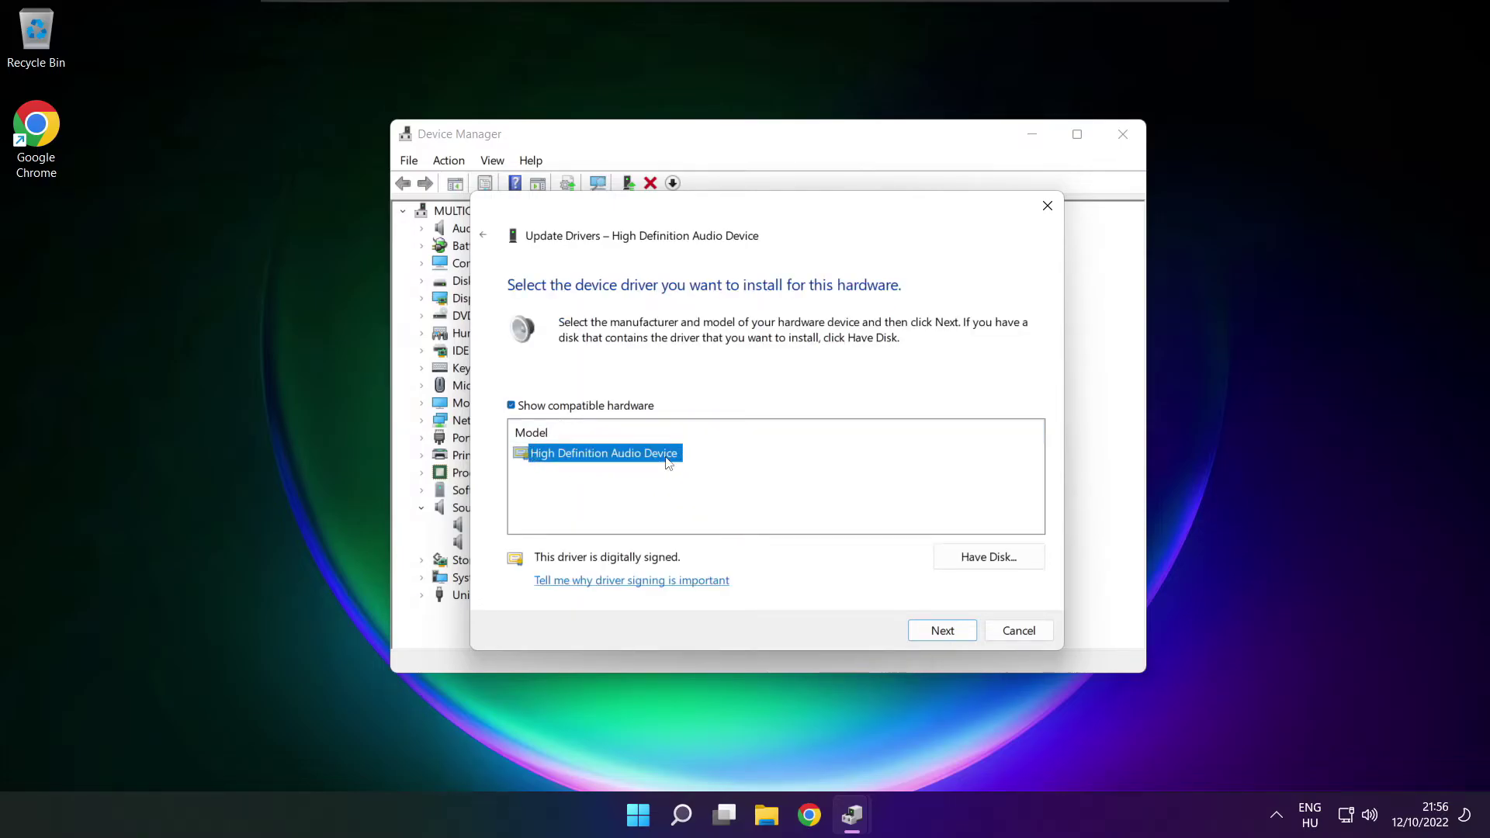
pyautogui.click(942, 630)
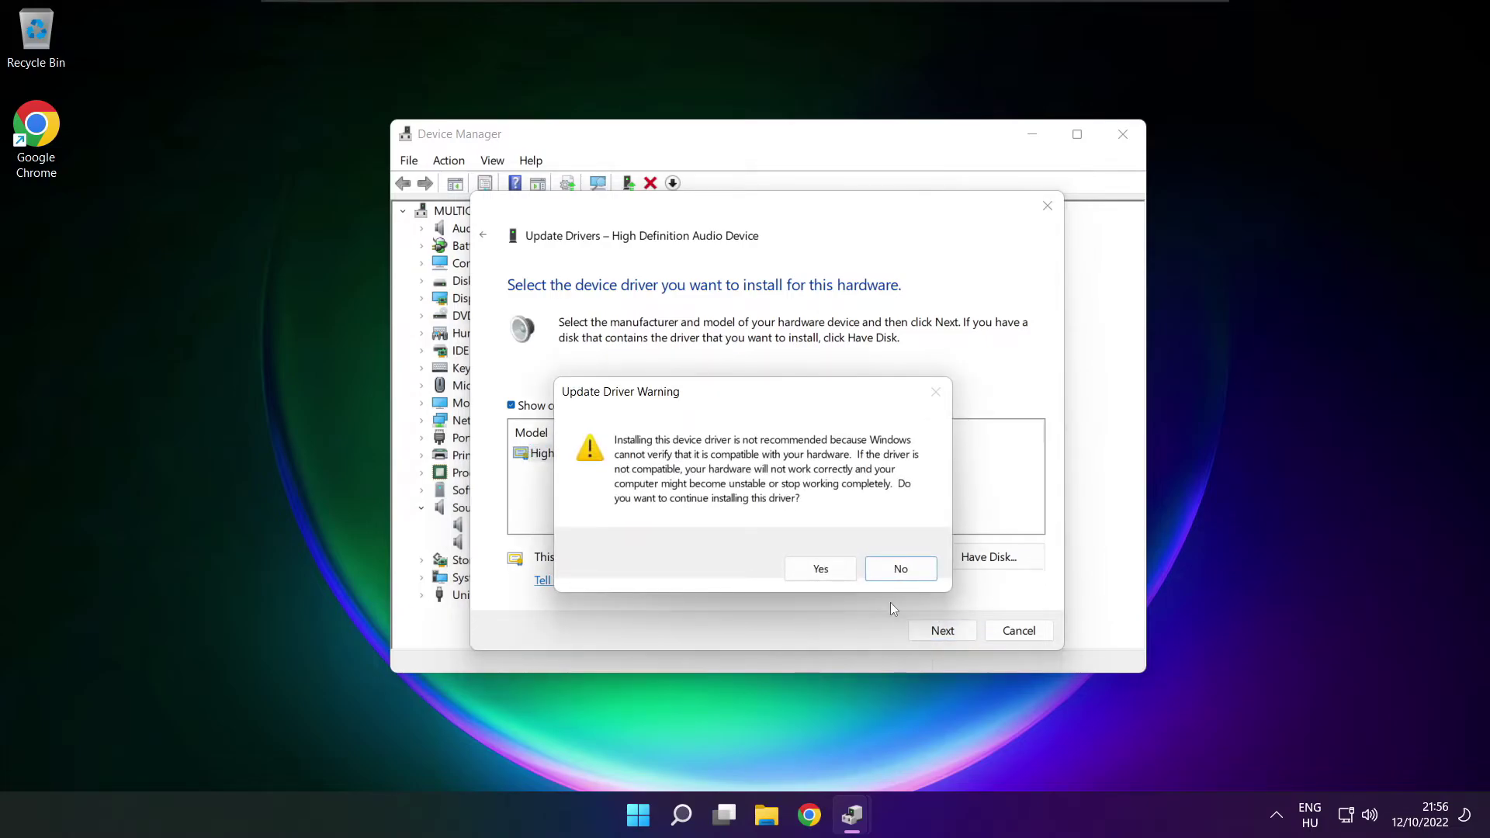
pyautogui.click(824, 572)
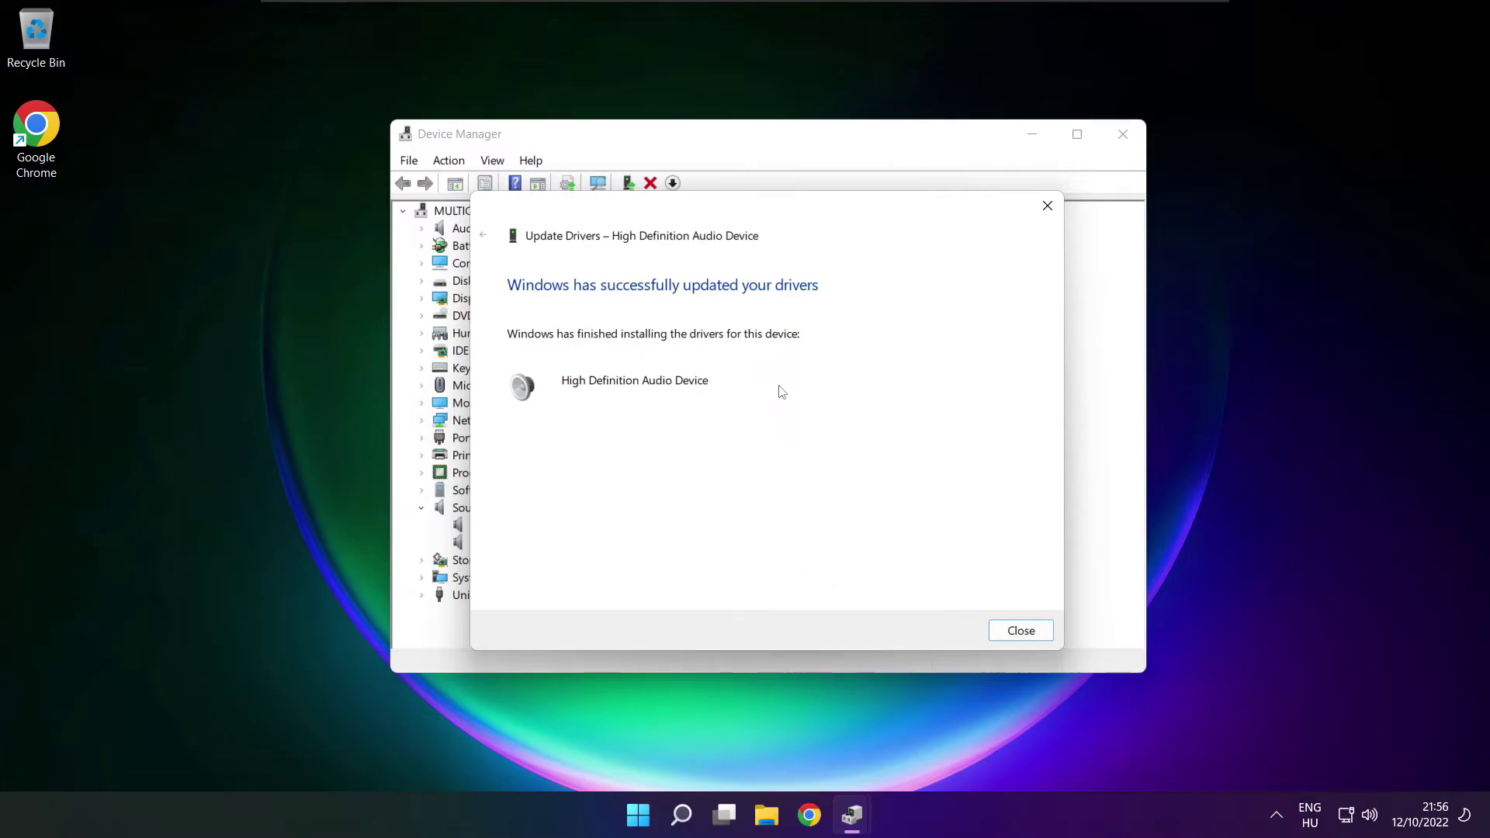
pyautogui.click(1023, 632)
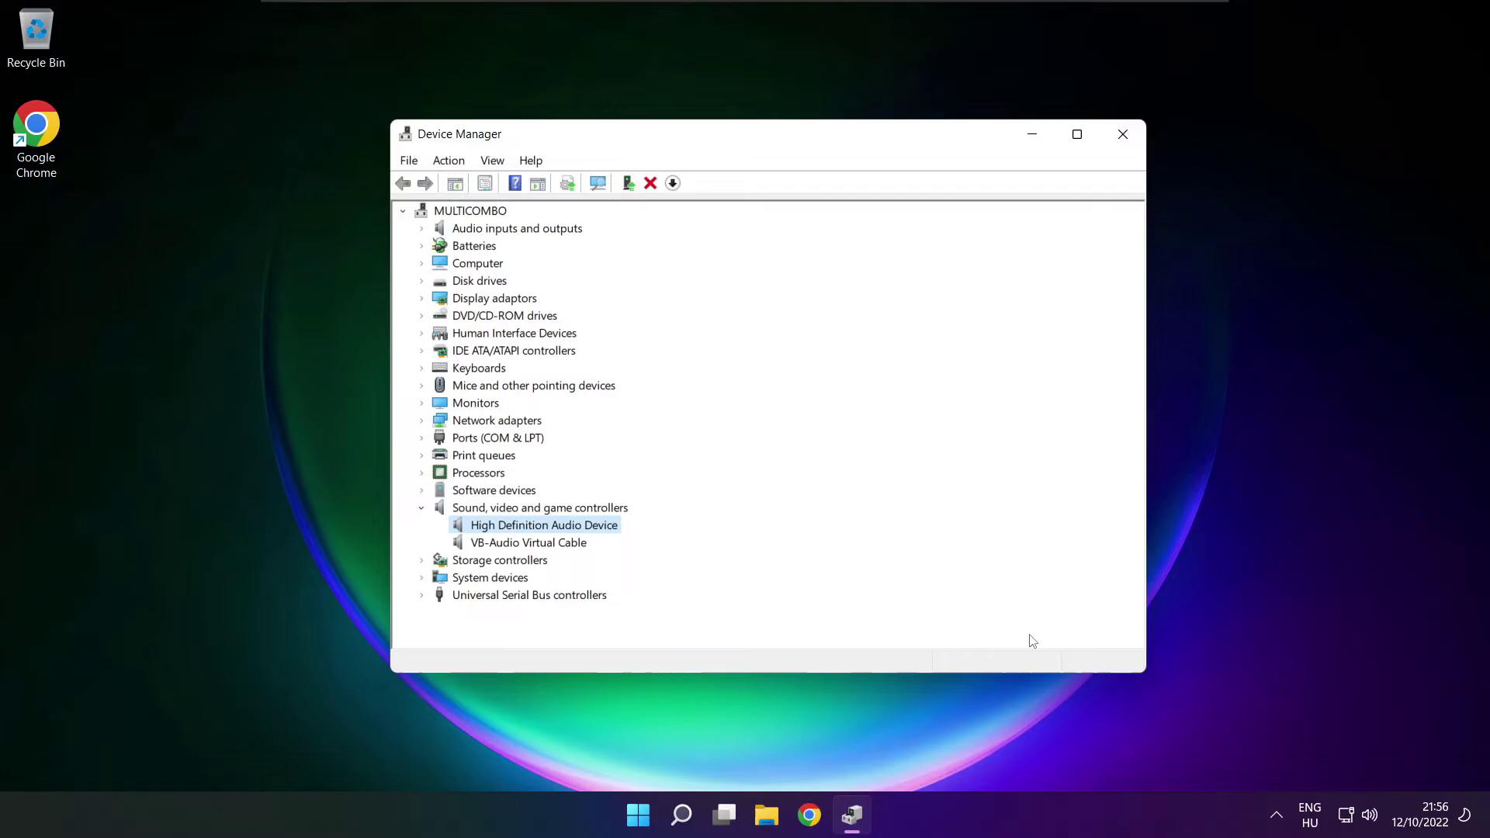
# - Close Device Manager, view the Start power options, then open Sound settings from the speaker tray icon
pyautogui.click(1126, 137)
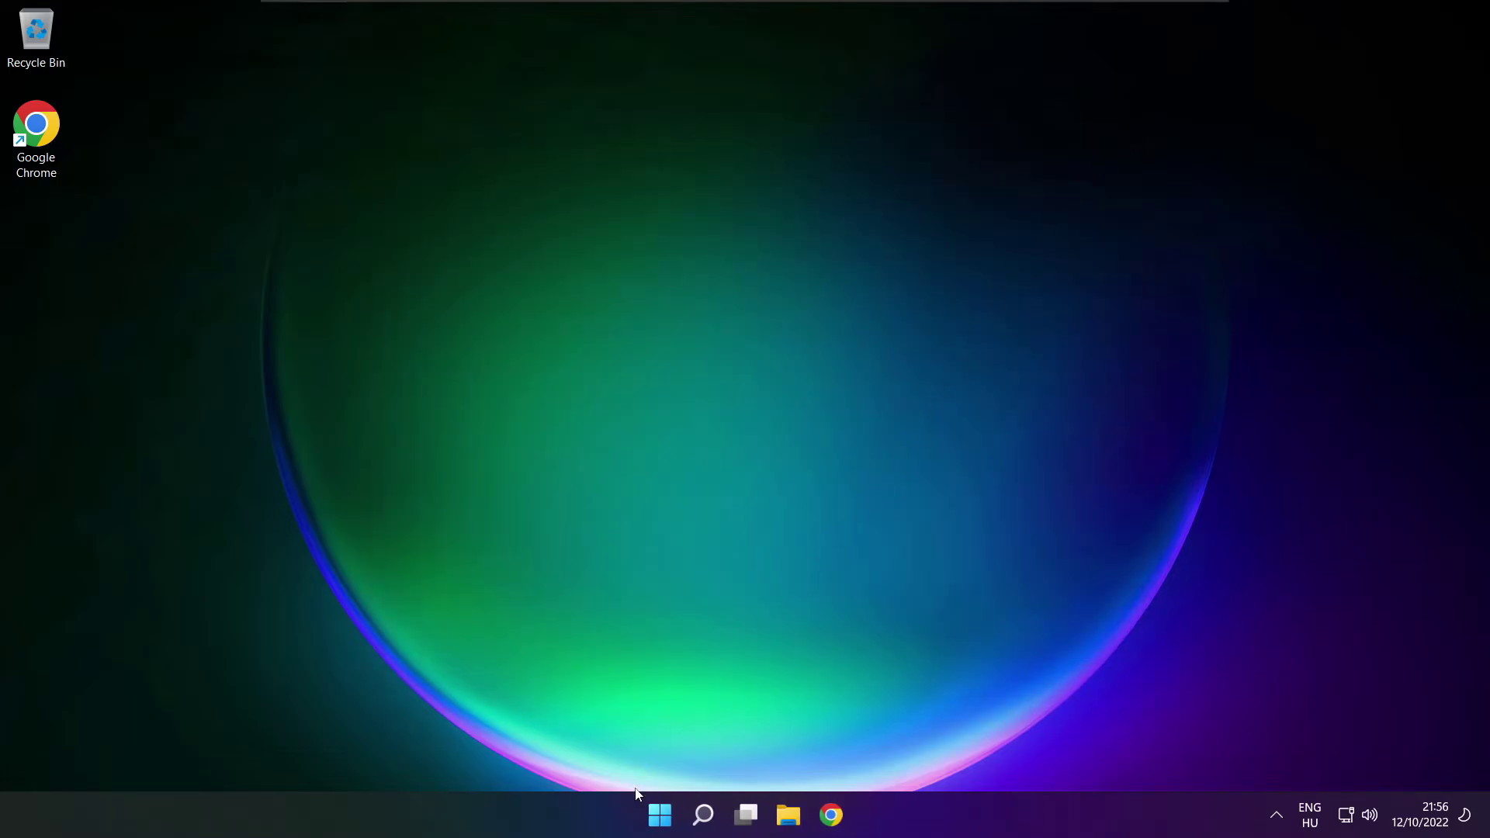
pyautogui.click(660, 815)
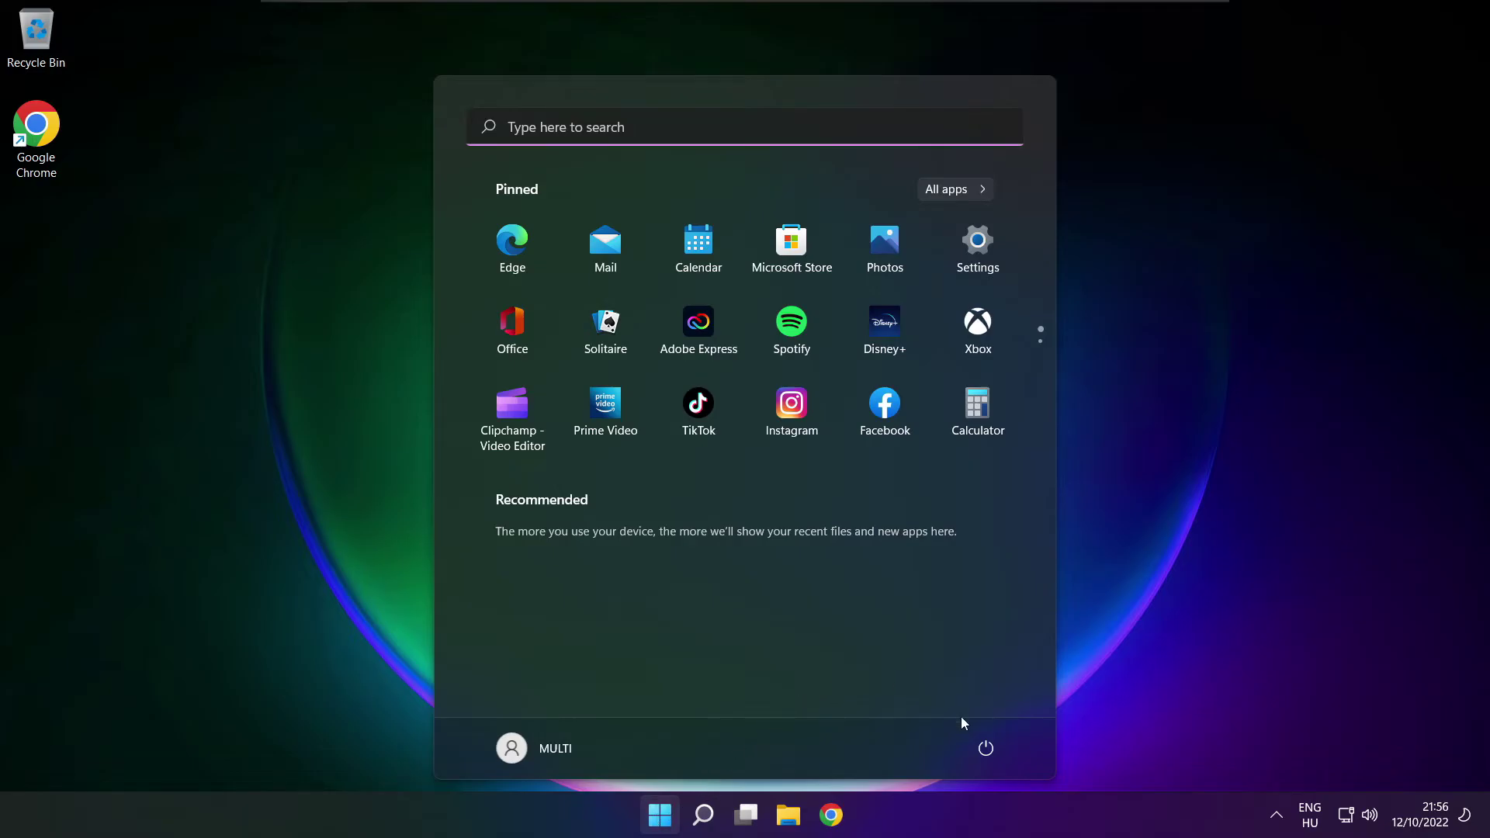
pyautogui.click(986, 747)
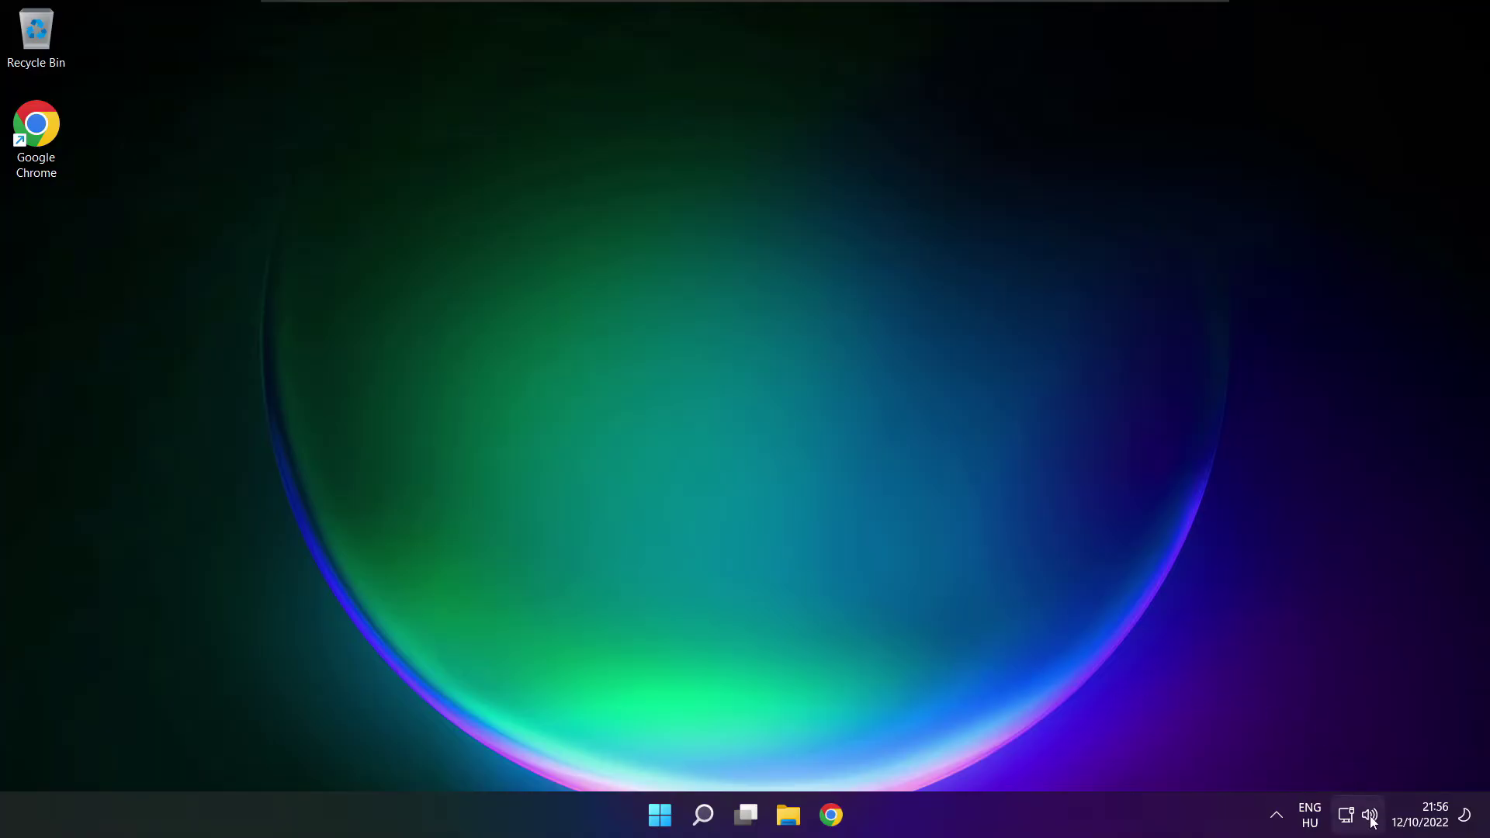
pyautogui.rightClick(1371, 820)
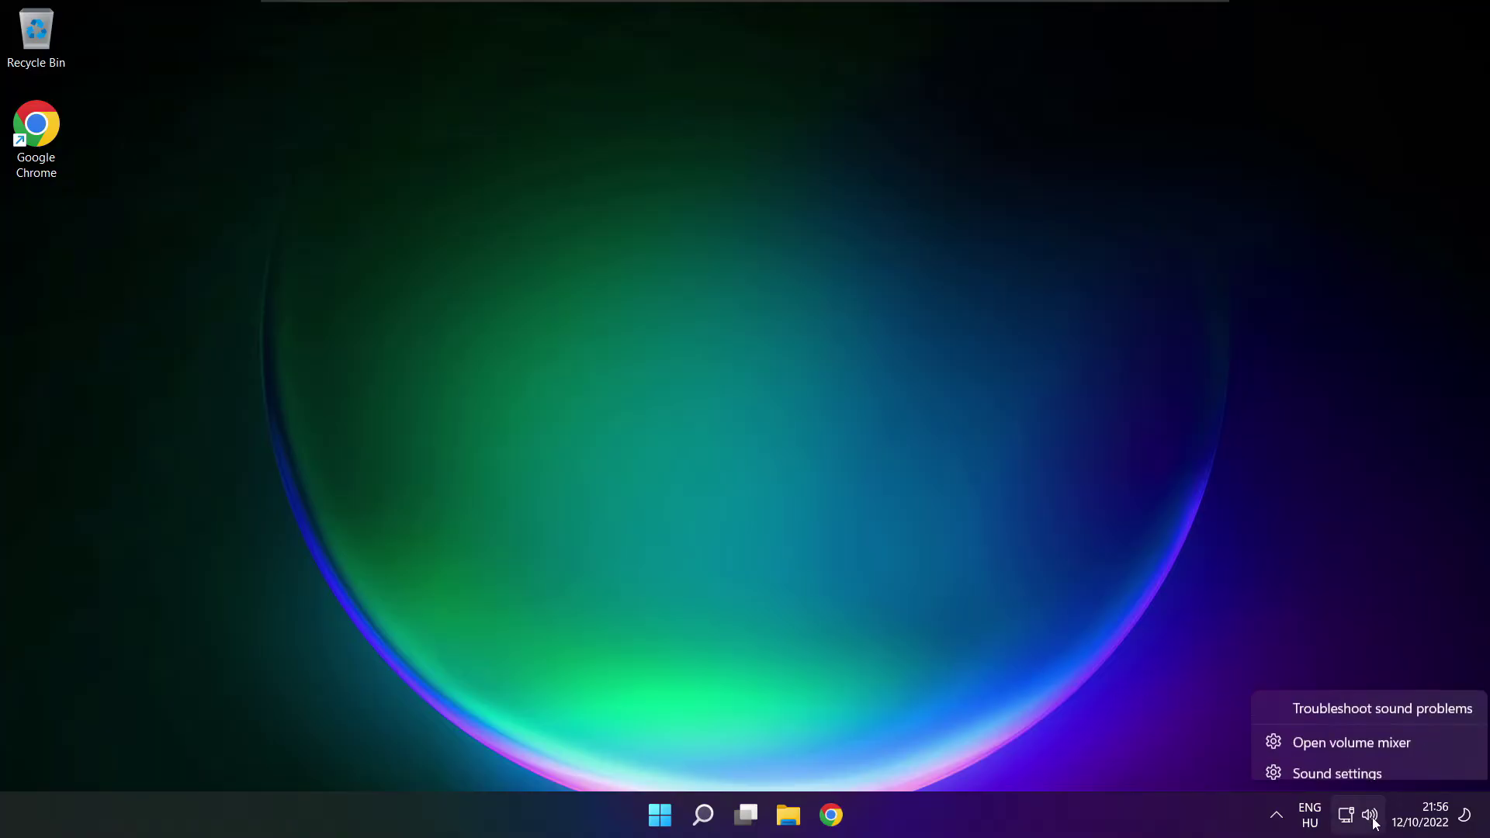
pyautogui.click(1392, 764)
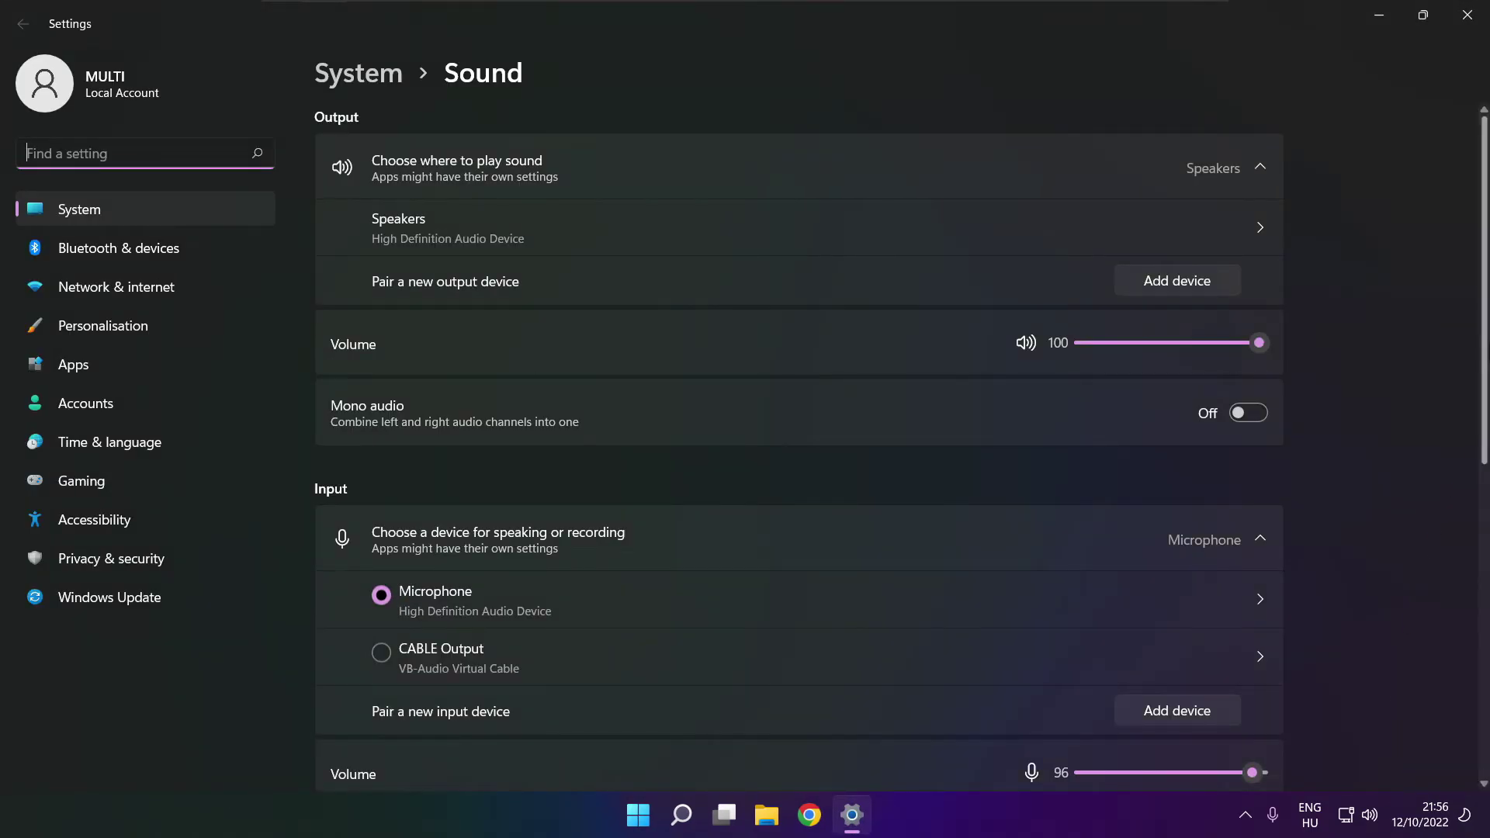
# - Scroll the Sound page down to the Advanced troubleshooting options
pyautogui.scroll(-5, 800, 446)
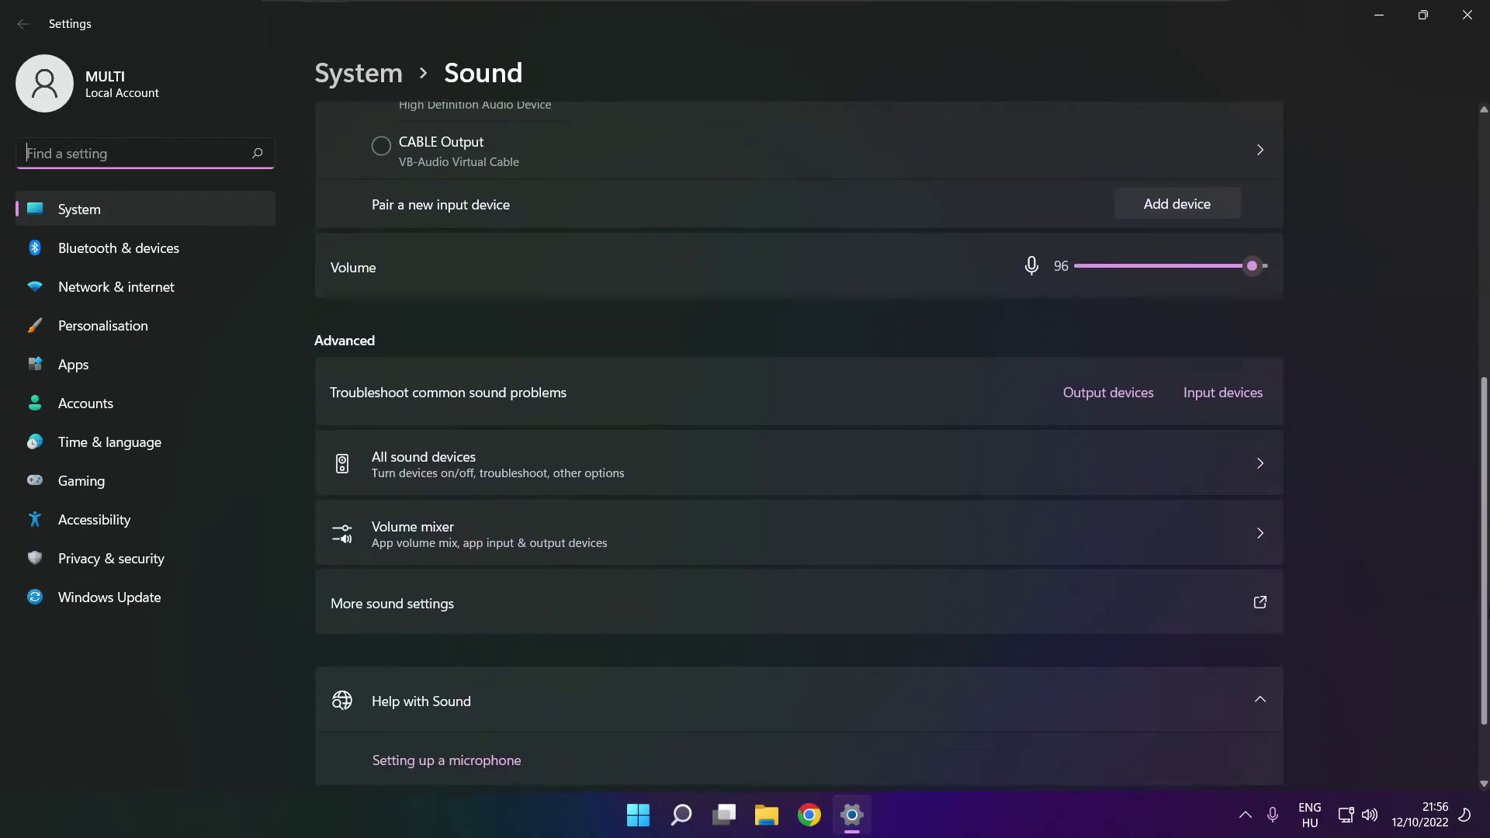
pyautogui.scroll(-1, 799, 447)
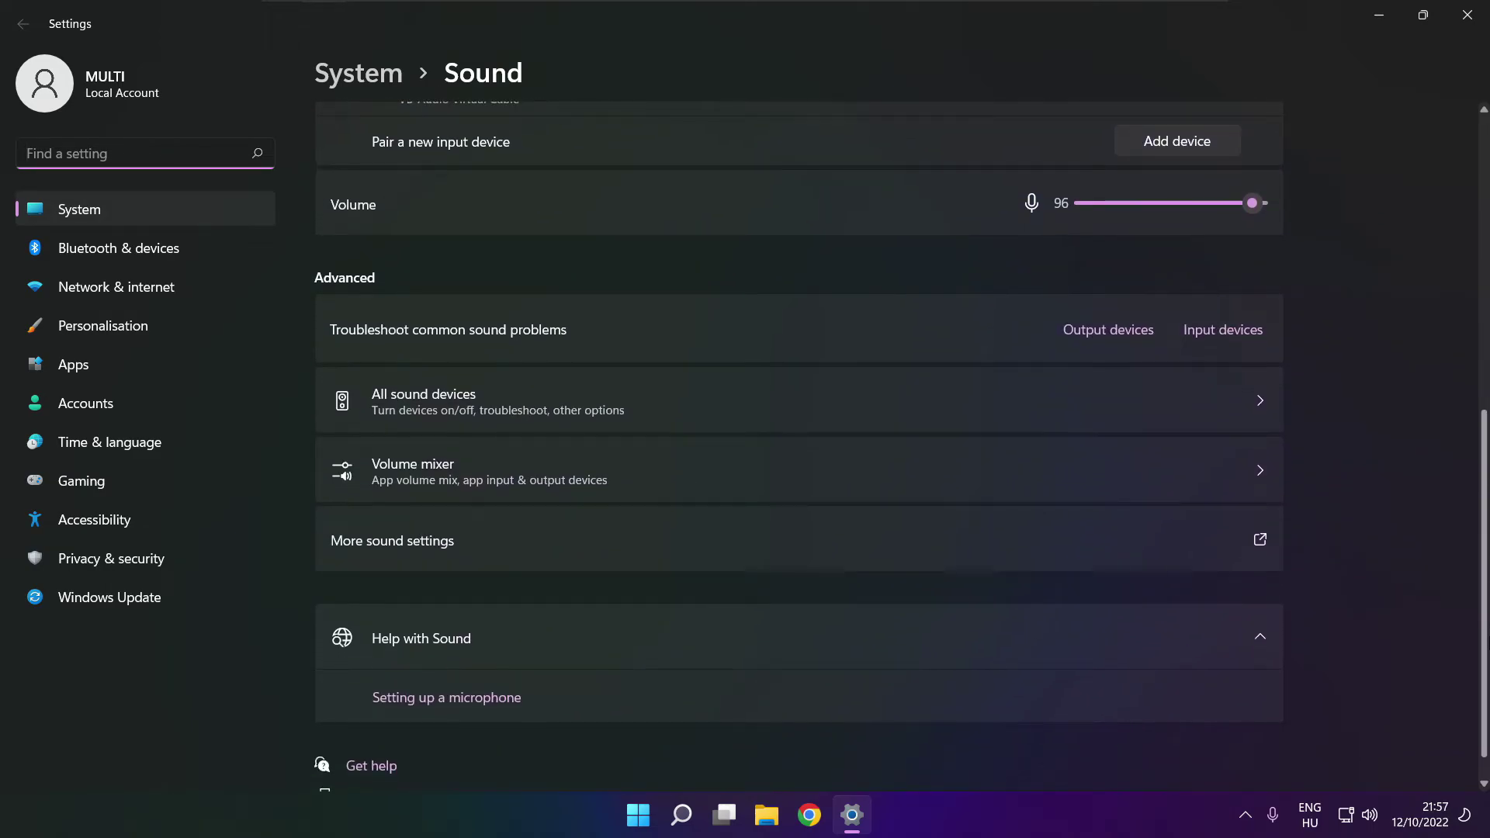
pyautogui.scroll(-1, 800, 446)
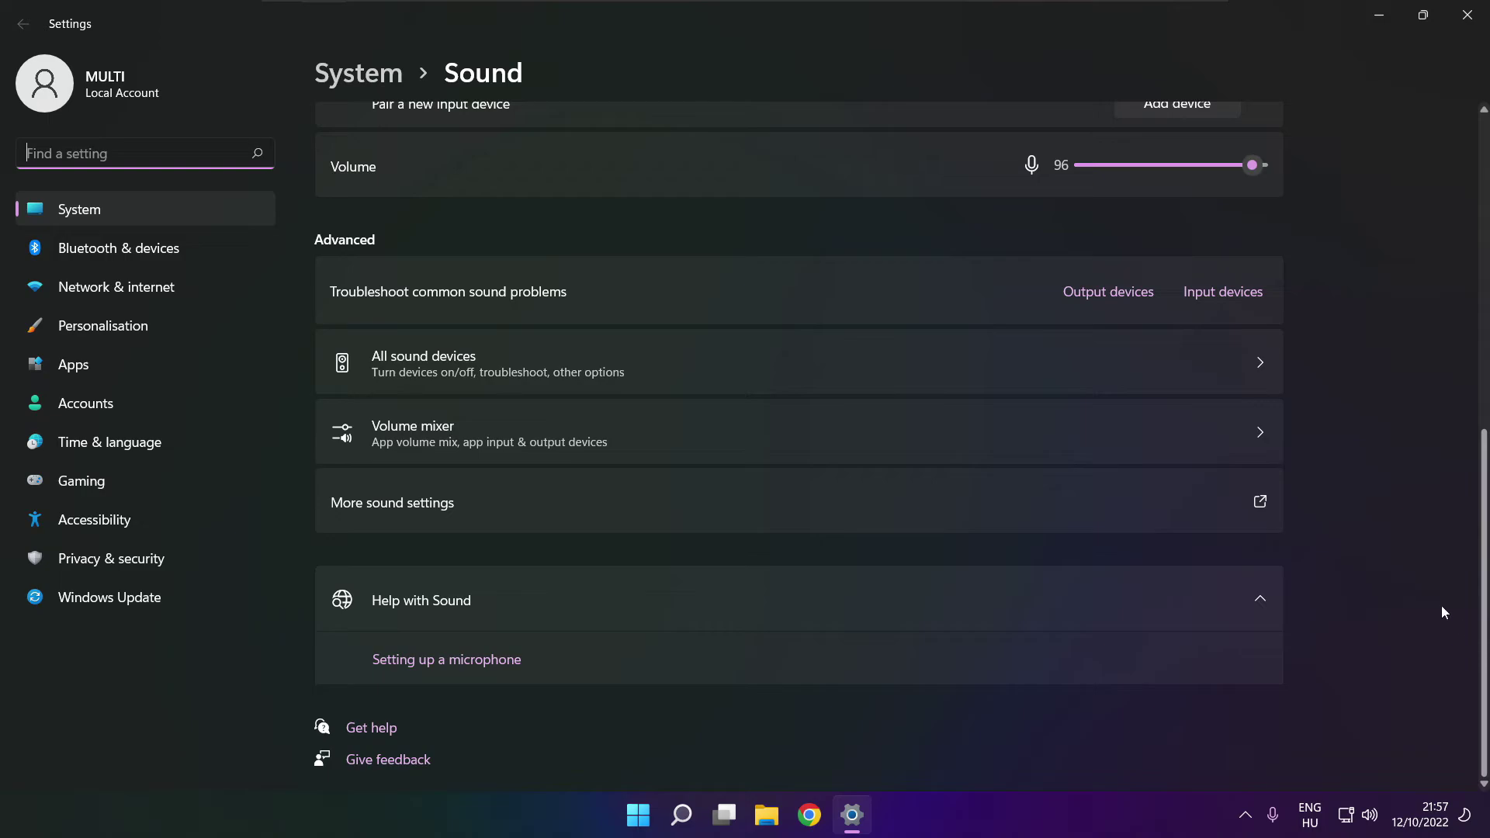
# - Start the Troubleshoot common sound problems tool for Output devices
pyautogui.click(1115, 301)
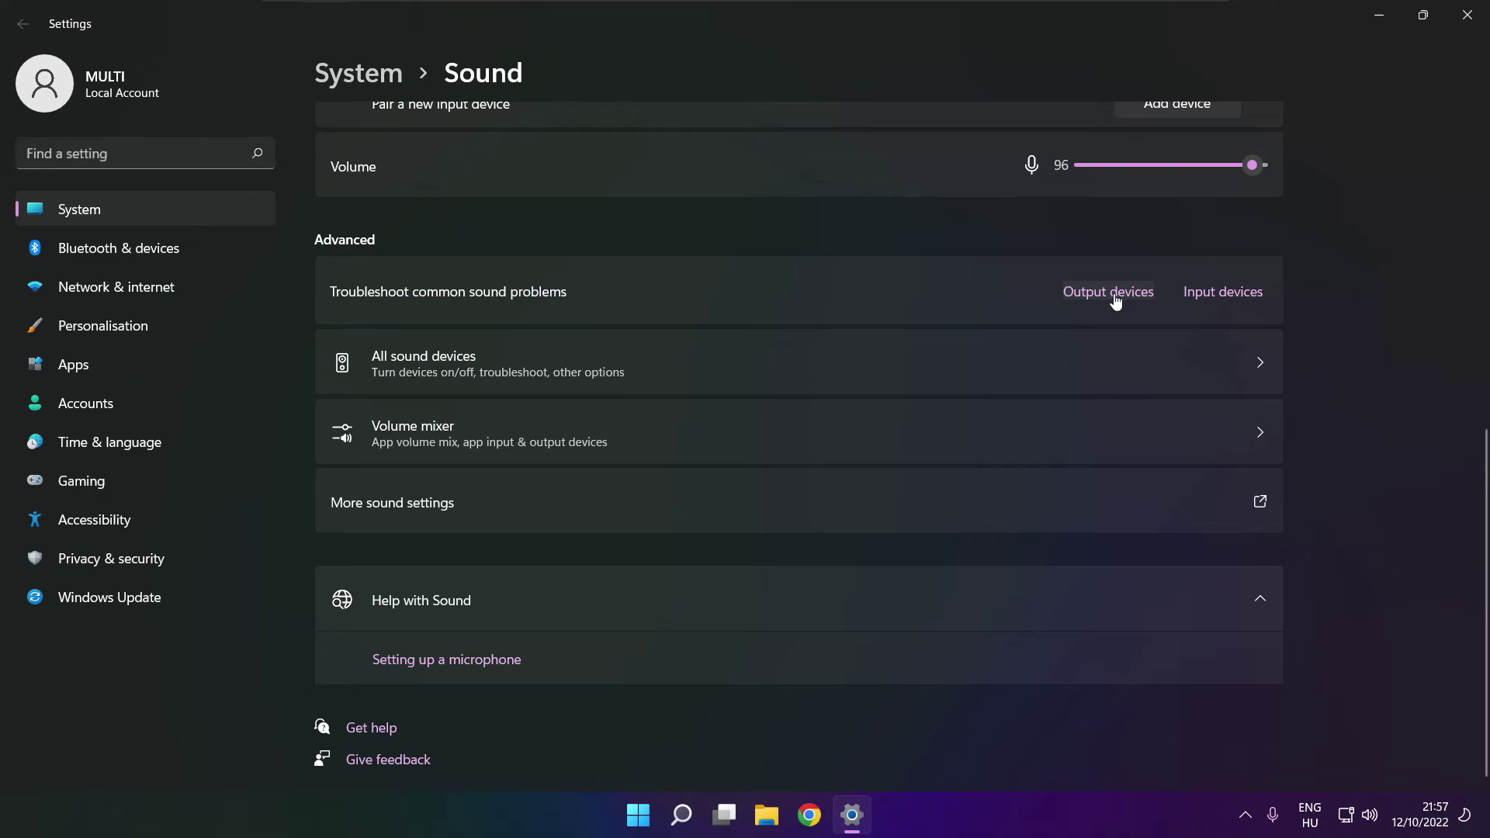